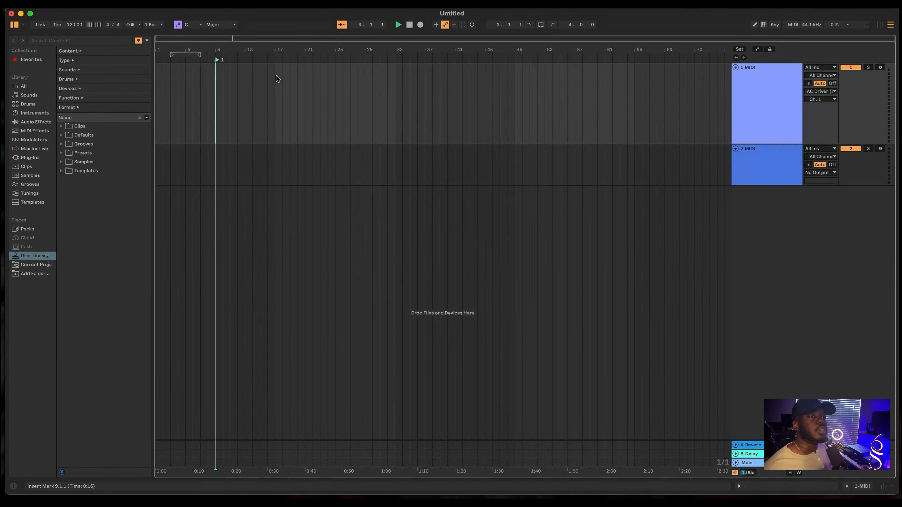
# - Insert an empty one-bar MIDI clip at bar 21 on the 1 MIDI track
pyautogui.press('space')
pyautogui.press('space')
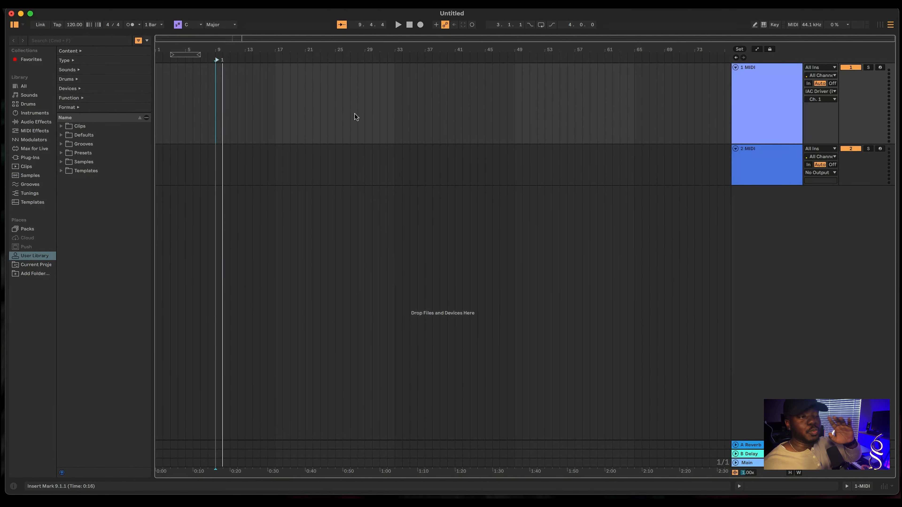
pyautogui.click(306, 96)
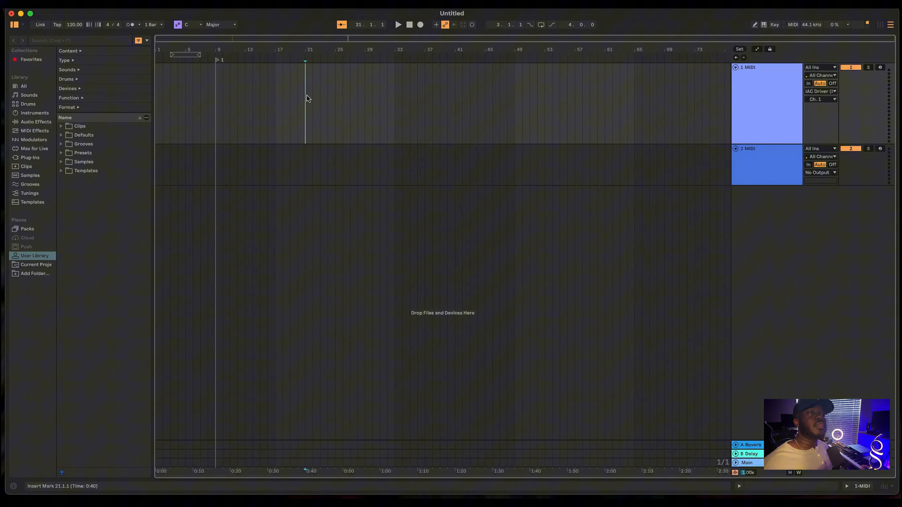
pyautogui.doubleClick(309, 99)
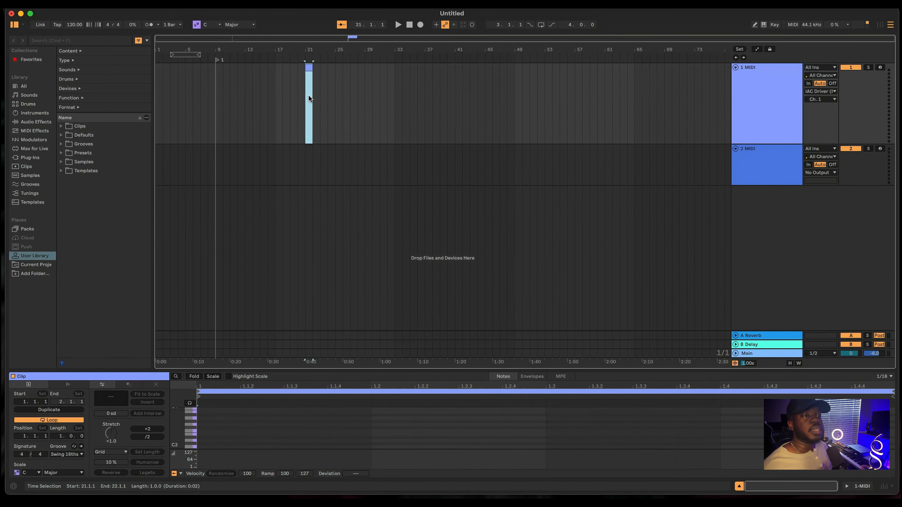
pyautogui.rightClick(322, 99)
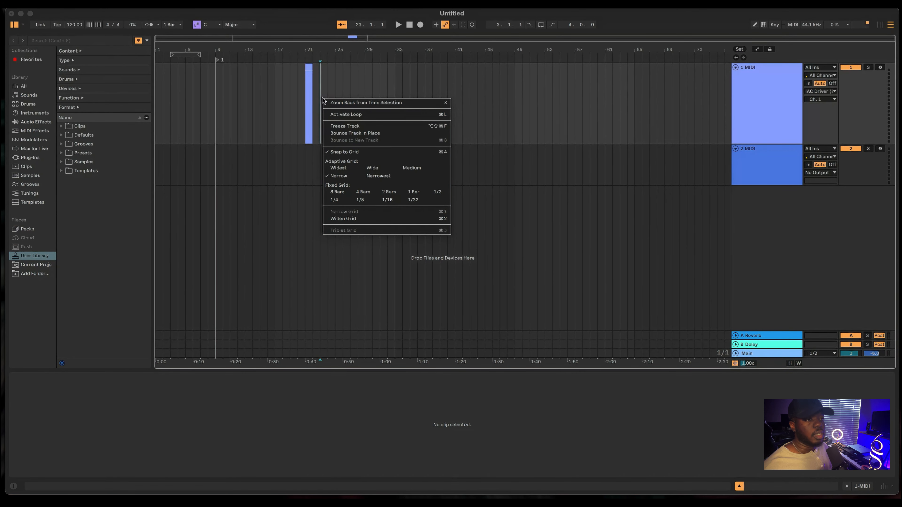
pyautogui.click(326, 95)
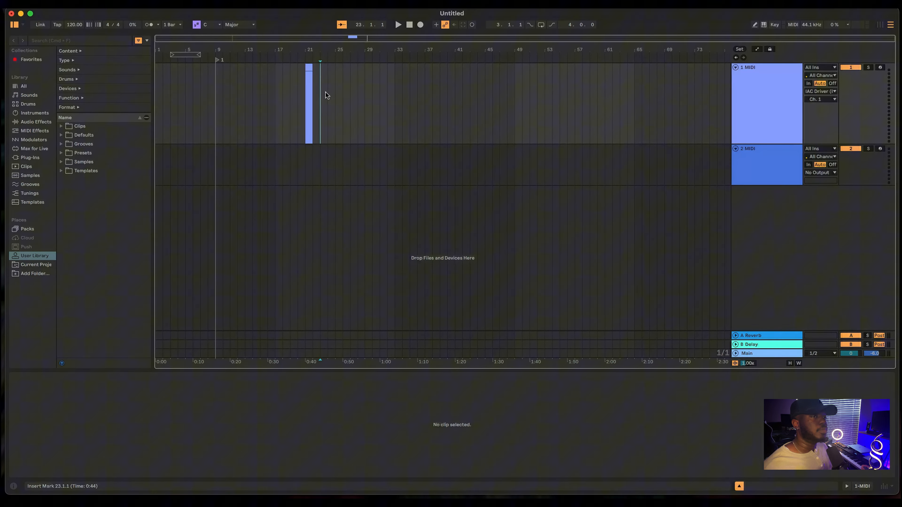
pyautogui.doubleClick(325, 95)
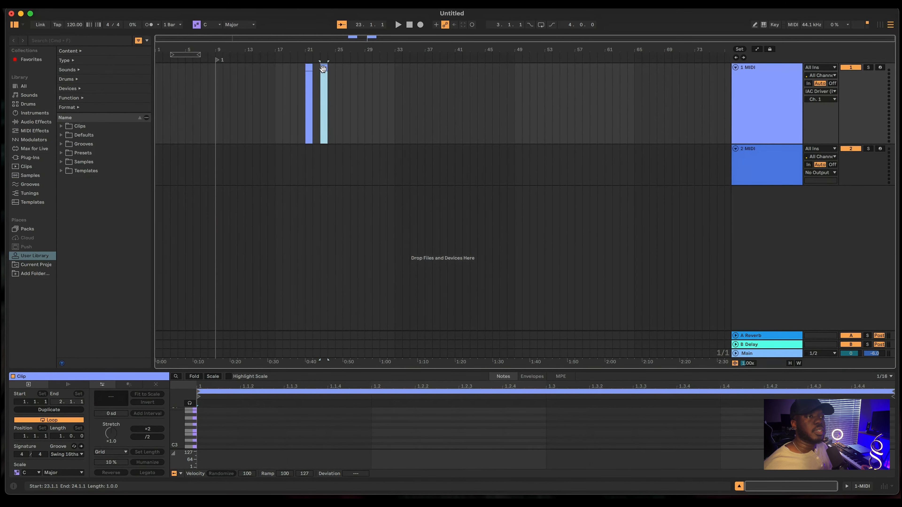
pyautogui.press('Delete')
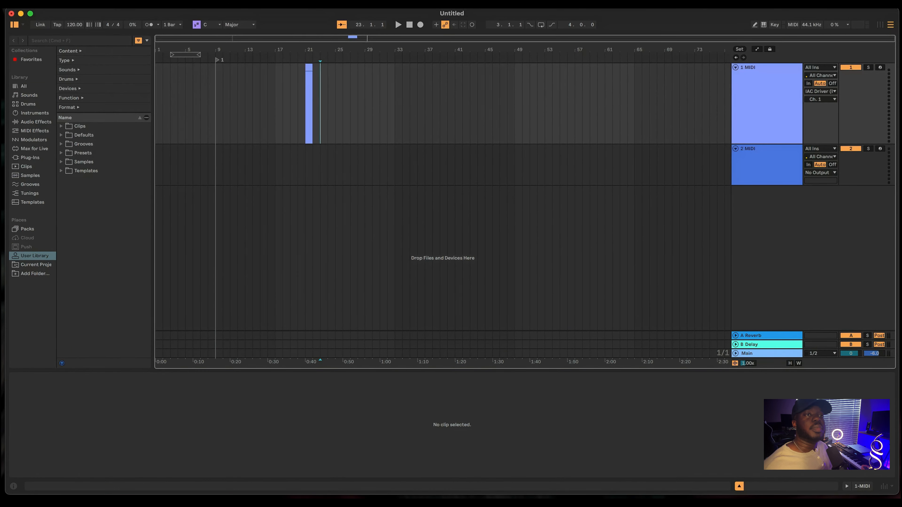
# - Insert another one-bar MIDI clip at bar 25 on the 1 MIDI track and move it onto the clip at bar 21
pyautogui.click(70, 3)
pyautogui.moveTo(95, 4)
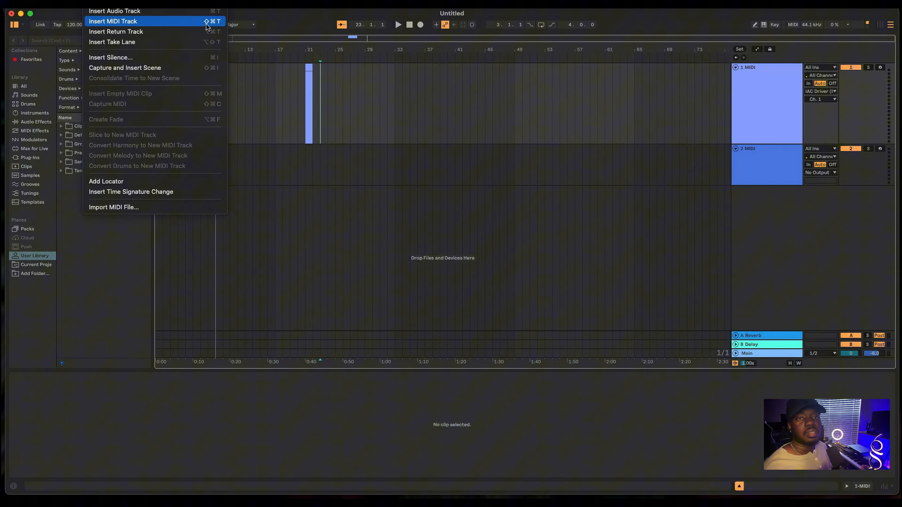
pyautogui.click(342, 78)
pyautogui.doubleClick(341, 78)
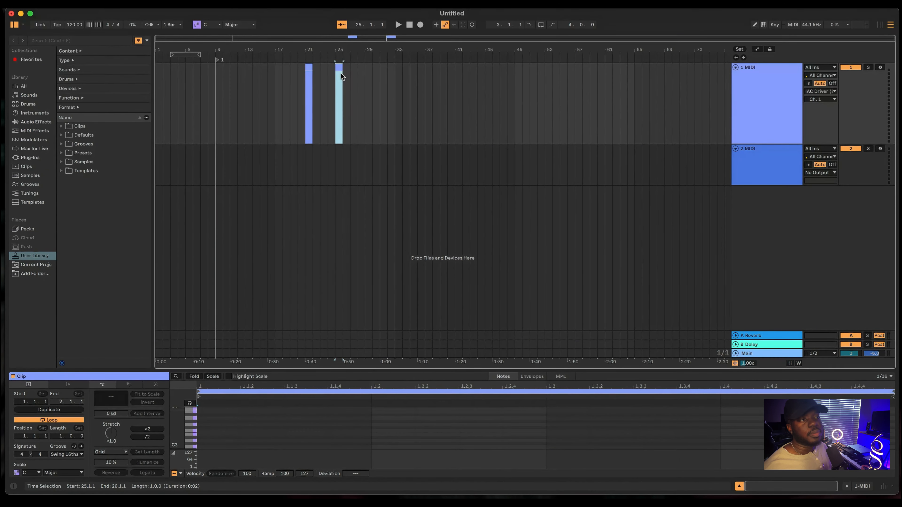
pyautogui.moveTo(340, 67); pyautogui.dragTo(310, 70)
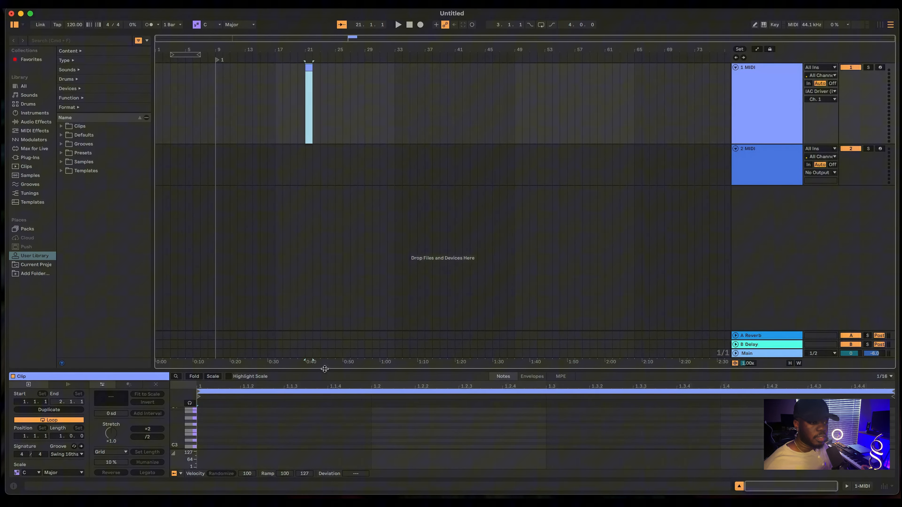
# - Enlarge the clip's note editor and add a C-2 note at the clip's start, lengthened to fill the whole bar
pyautogui.moveTo(324, 370); pyautogui.dragTo(334, 243)
pyautogui.scroll(10, 215, 381)
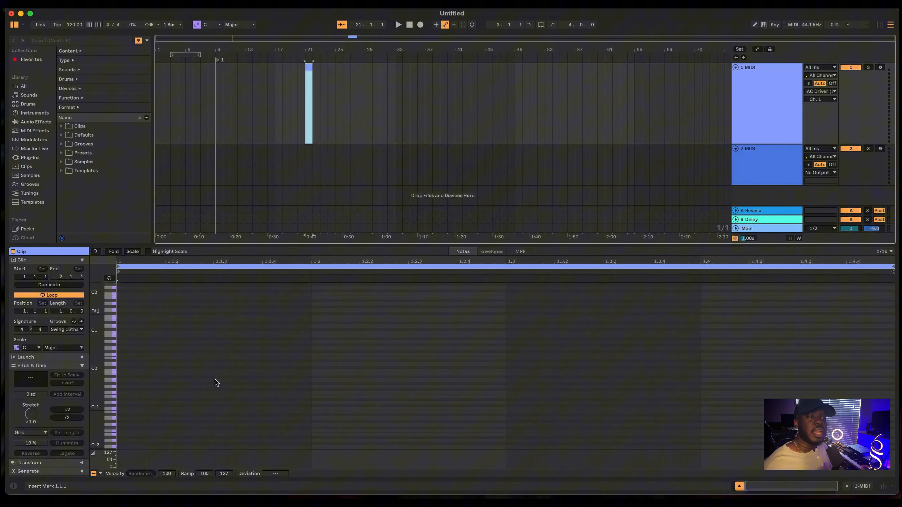
pyautogui.scroll(-12, 216, 382)
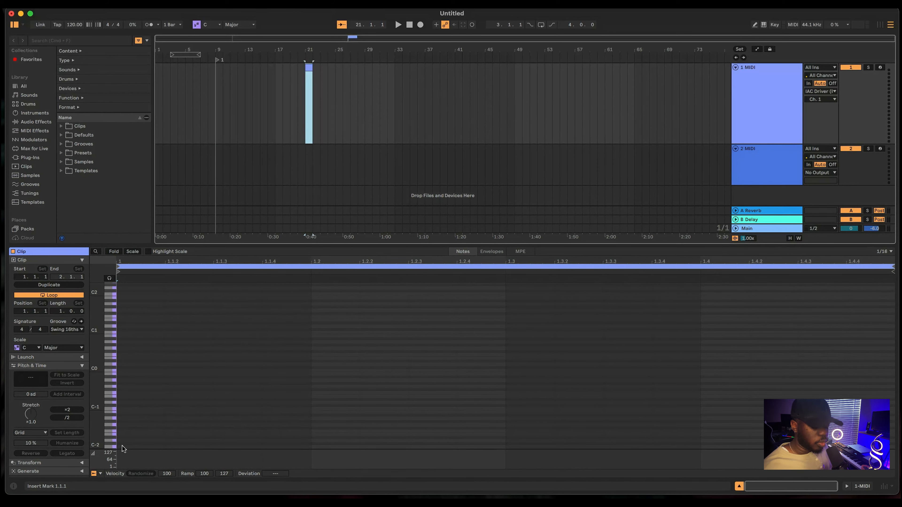
pyautogui.press('b')
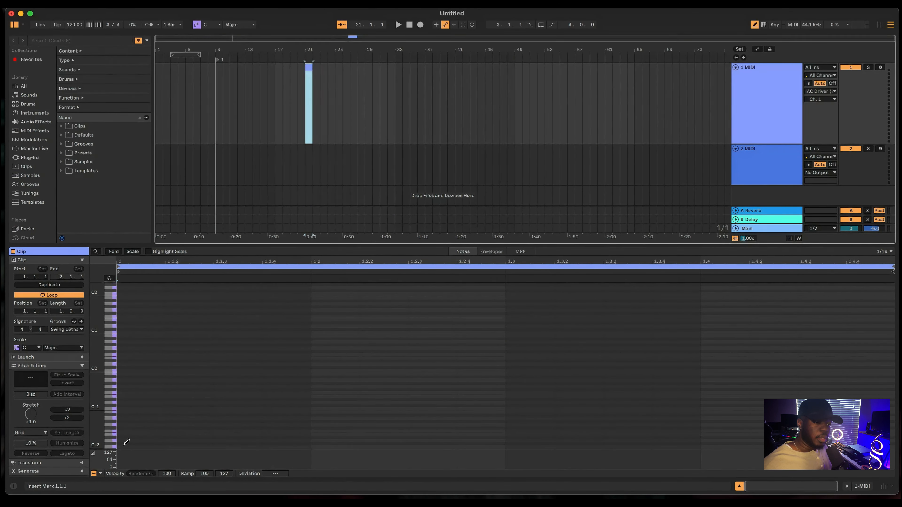
pyautogui.click(124, 445)
pyautogui.press('b')
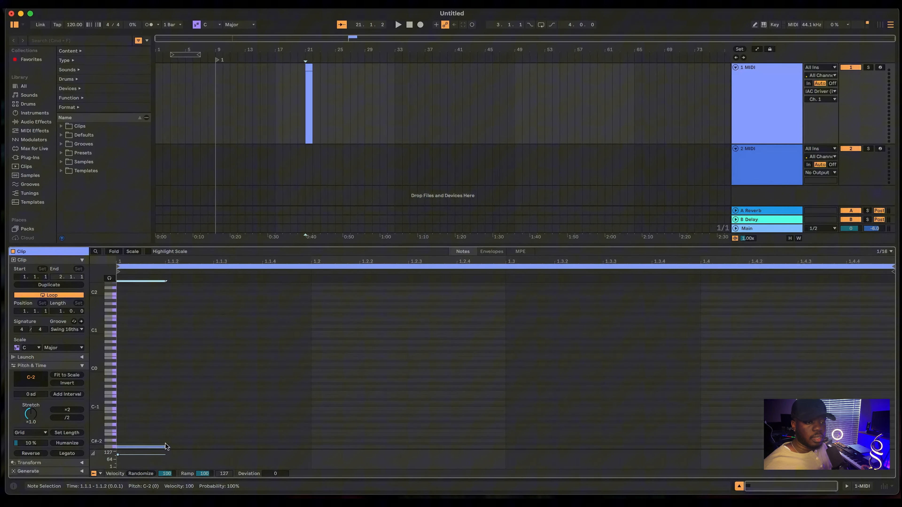
pyautogui.moveTo(164, 446); pyautogui.dragTo(882, 399)
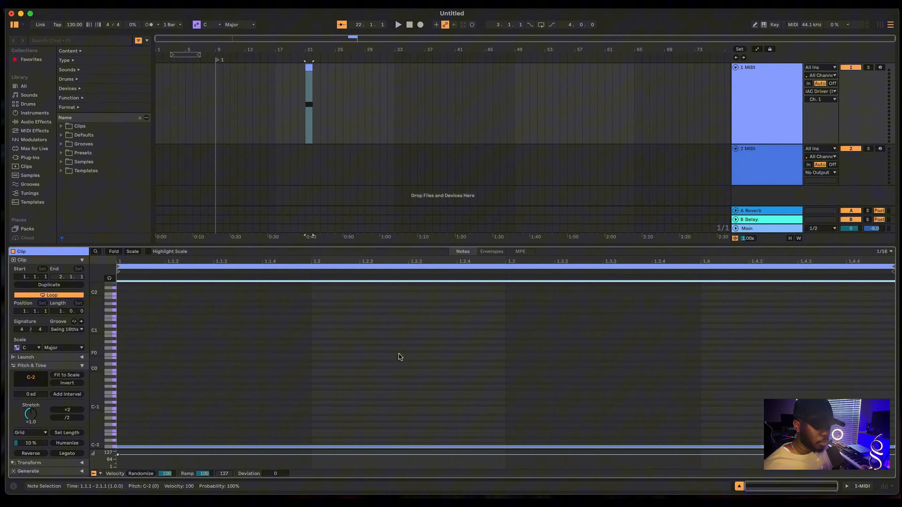
pyautogui.press('b')
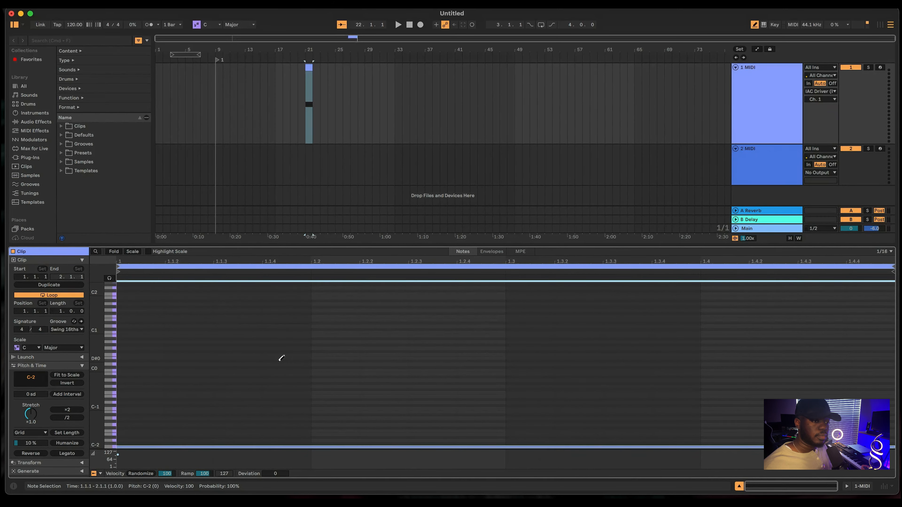
pyautogui.click(280, 361)
pyautogui.press('b')
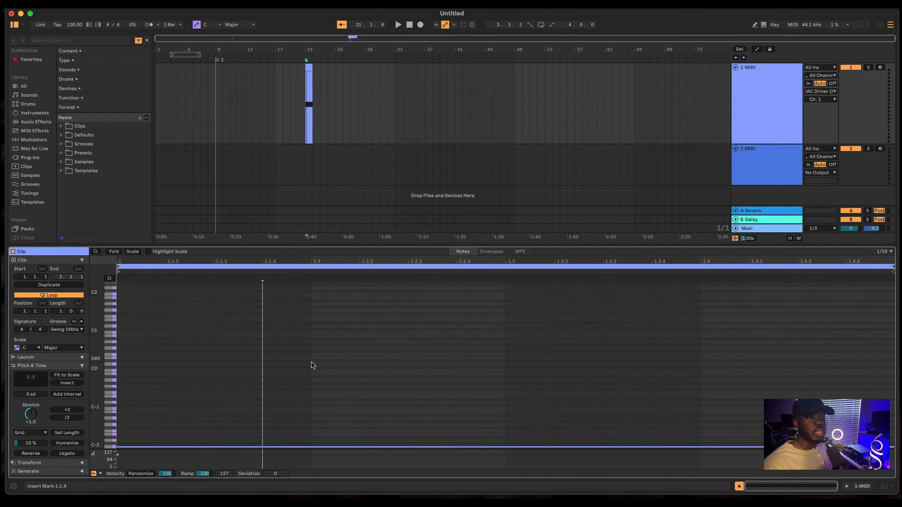
pyautogui.press('Delete')
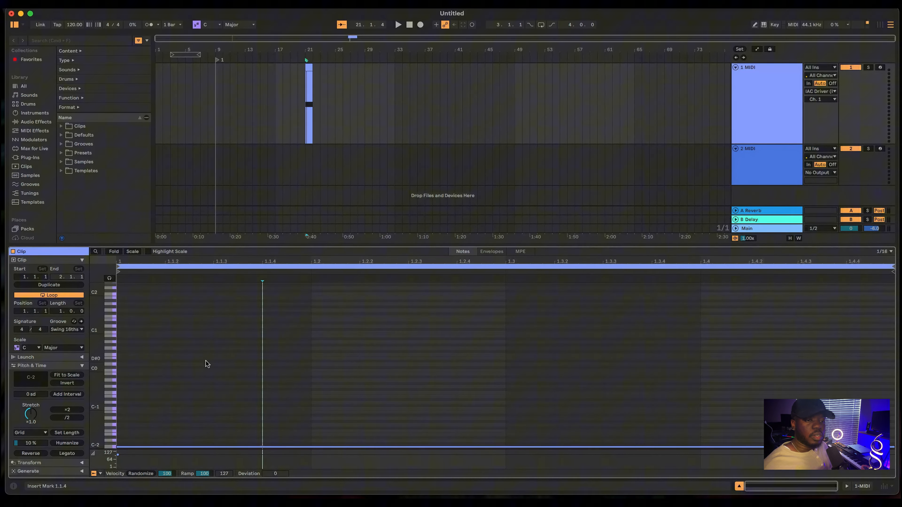
# - Set the playback position to locator 1 at bar 9 and hide the clip view
pyautogui.click(305, 177)
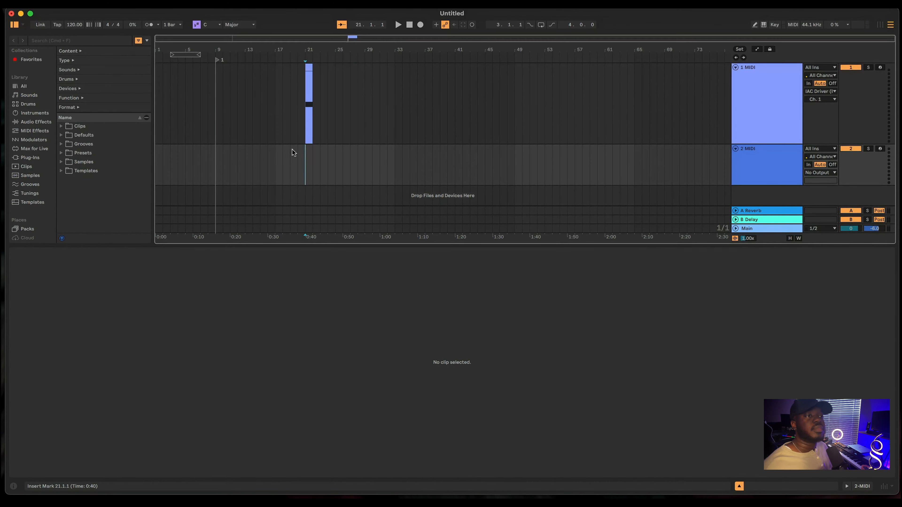
pyautogui.click(290, 138)
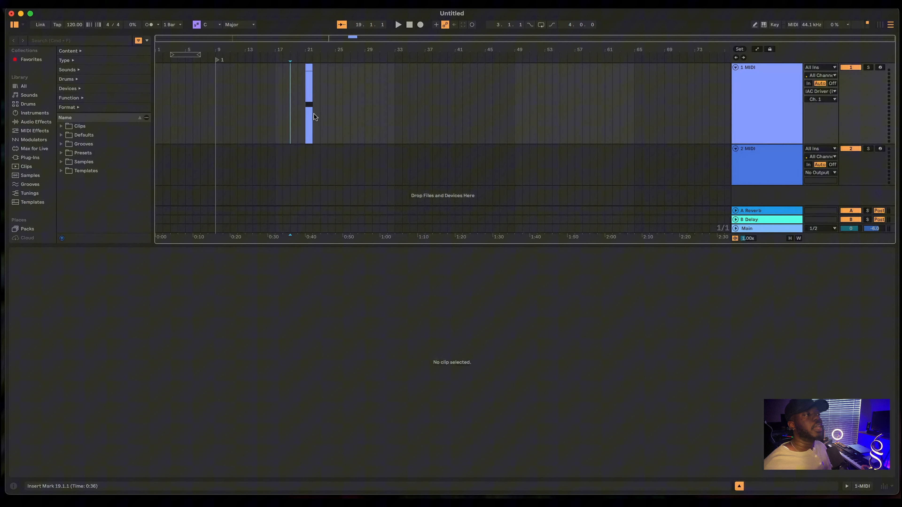
pyautogui.click(217, 60)
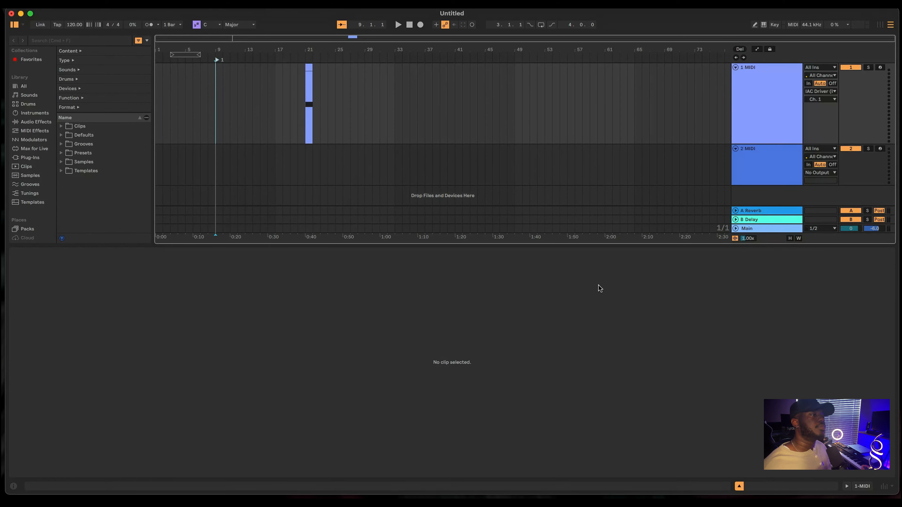
pyautogui.click(740, 486)
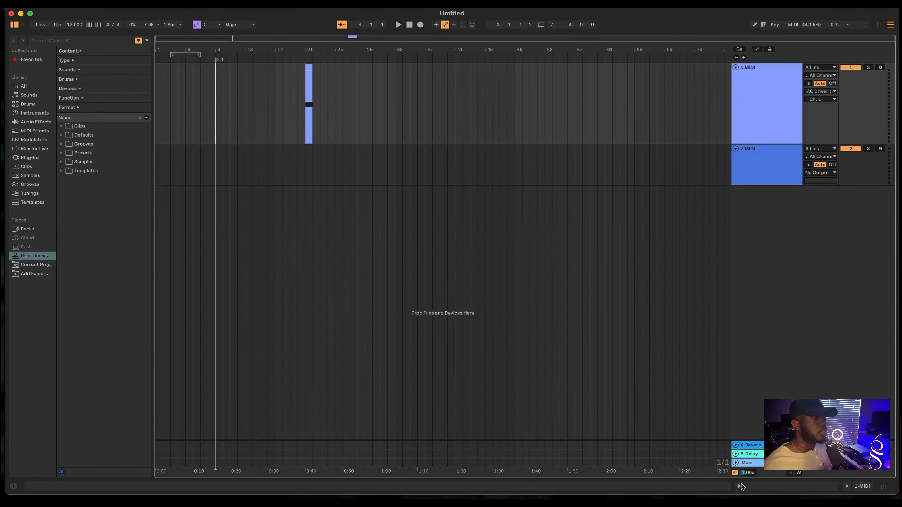
# - Compare the MIDI and key mapping modes, then select the Remove Locator control for key assignment
pyautogui.click(793, 25)
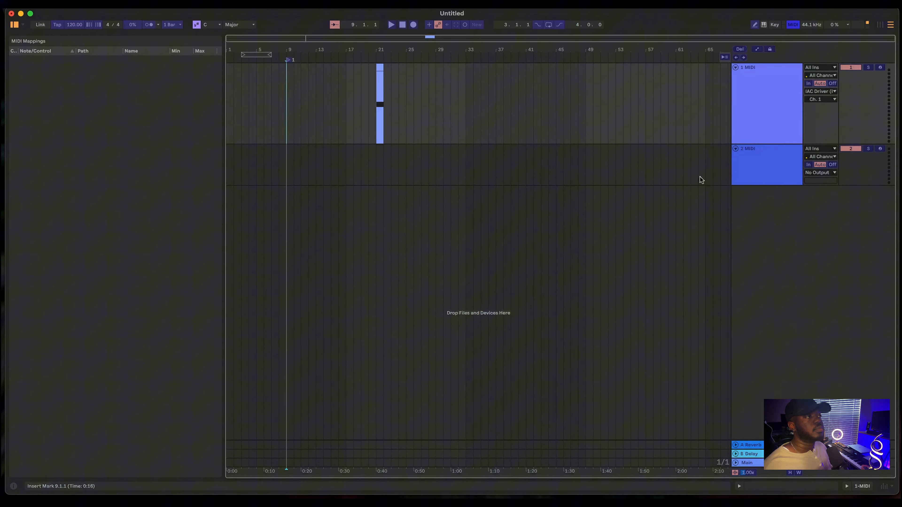
pyautogui.click(774, 24)
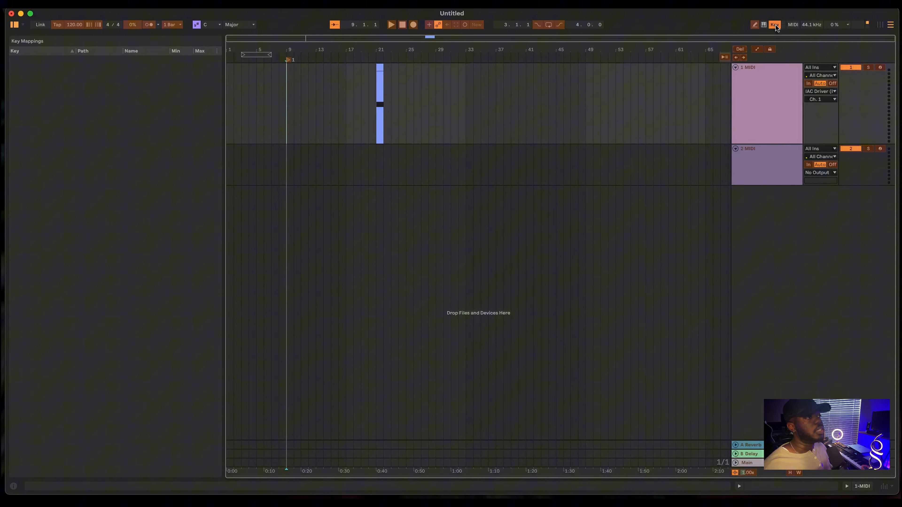
pyautogui.click(790, 25)
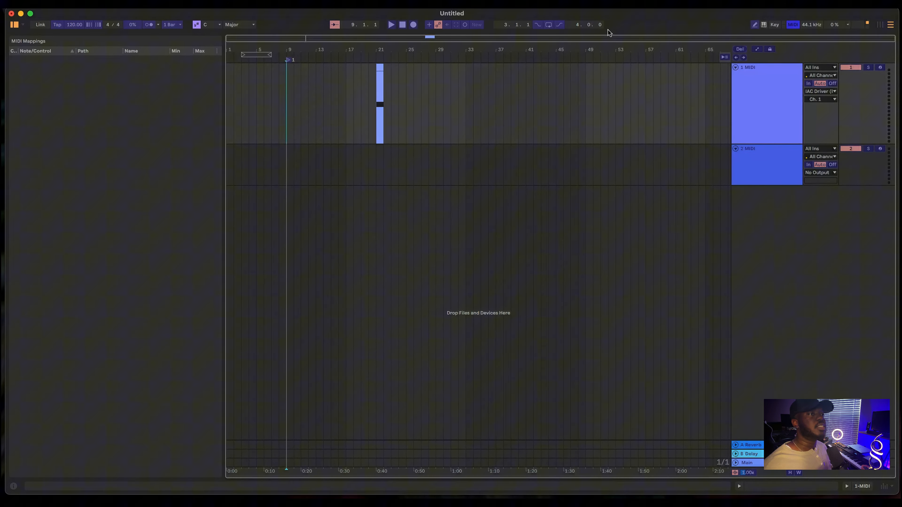
pyautogui.click(774, 26)
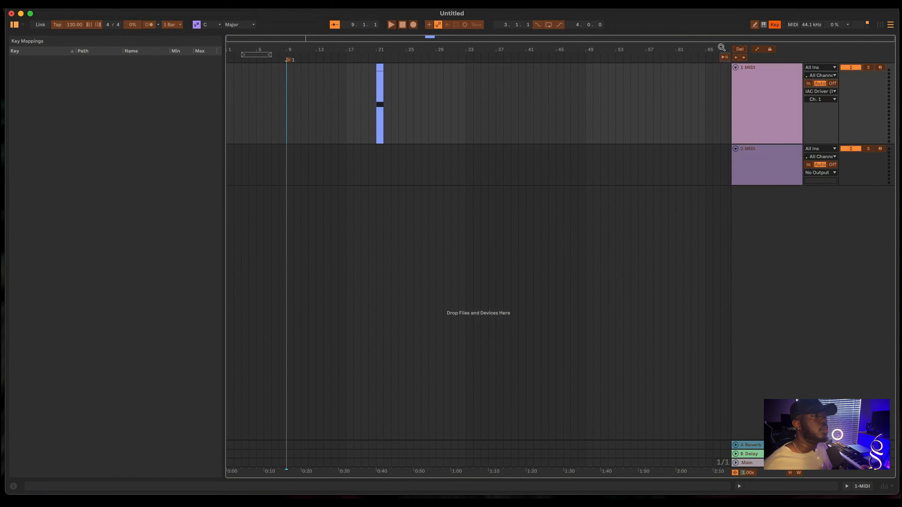
pyautogui.click(742, 50)
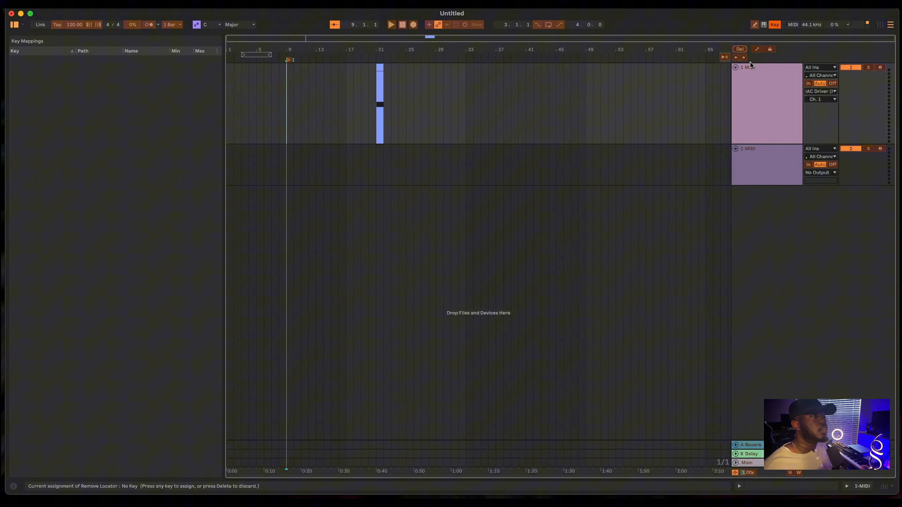
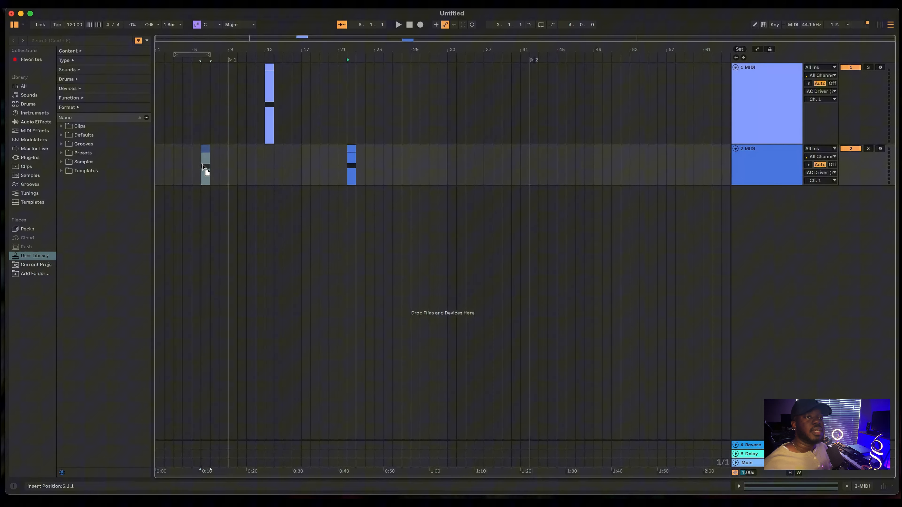
# - Move the clip on the 1 MIDI track to bar 2 and deactivate both MIDI tracks
pyautogui.moveTo(266, 65); pyautogui.dragTo(170, 74)
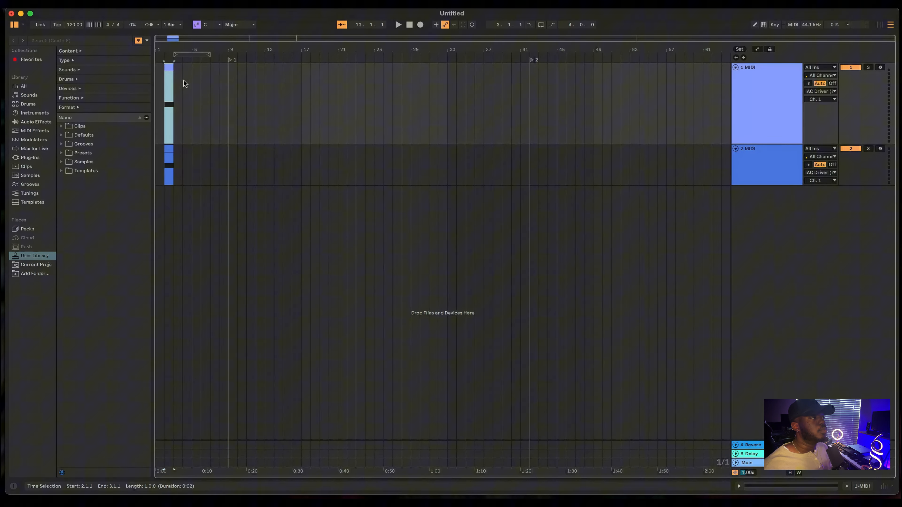
pyautogui.click(854, 152)
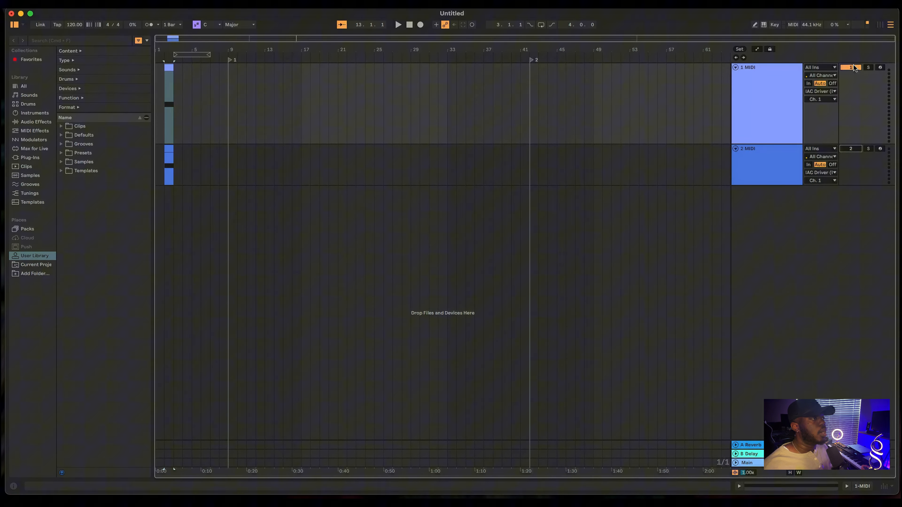
pyautogui.click(855, 69)
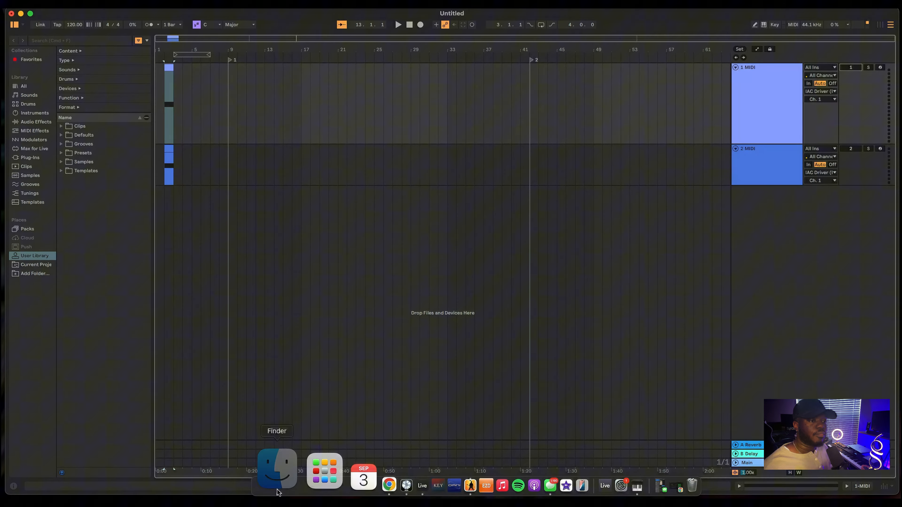
# - Switch to Finder and close the Applications and Ableton Live 12 Suite Installer windows
pyautogui.click(276, 469)
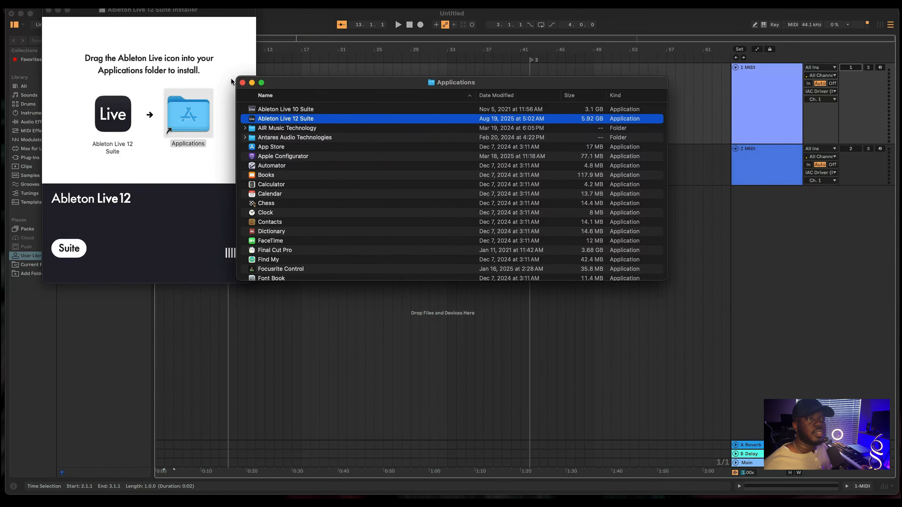
pyautogui.click(243, 82)
pyautogui.click(48, 10)
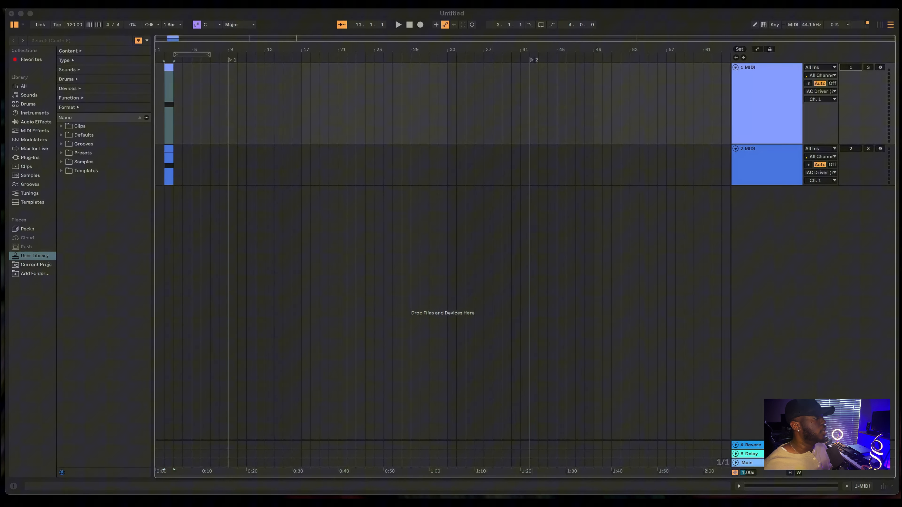
# - Bring the Bless The Lord - Eb - 110 stem folder window into view to examine its WAV files, and move it back off-screen
pyautogui.moveTo(901, 211); pyautogui.dragTo(575, 188)
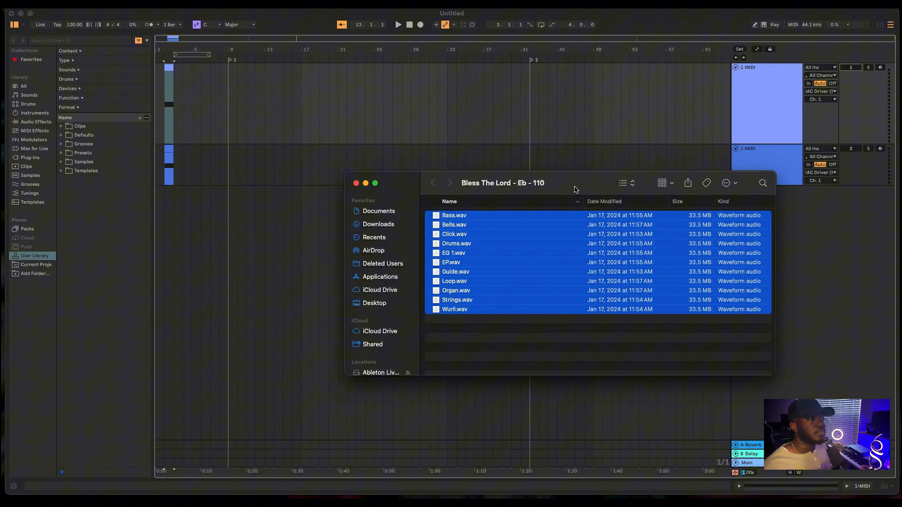
pyautogui.moveTo(575, 188); pyautogui.dragTo(901, 191)
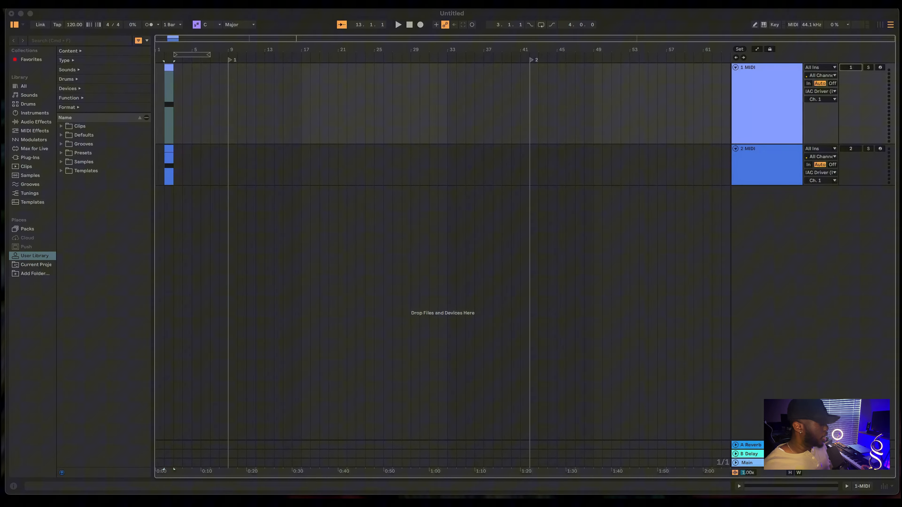
# - Import the eleven WAV stems from the song folder into the arrangement at bar 9, each on its own new track
pyautogui.moveTo(901, 275); pyautogui.dragTo(226, 280)
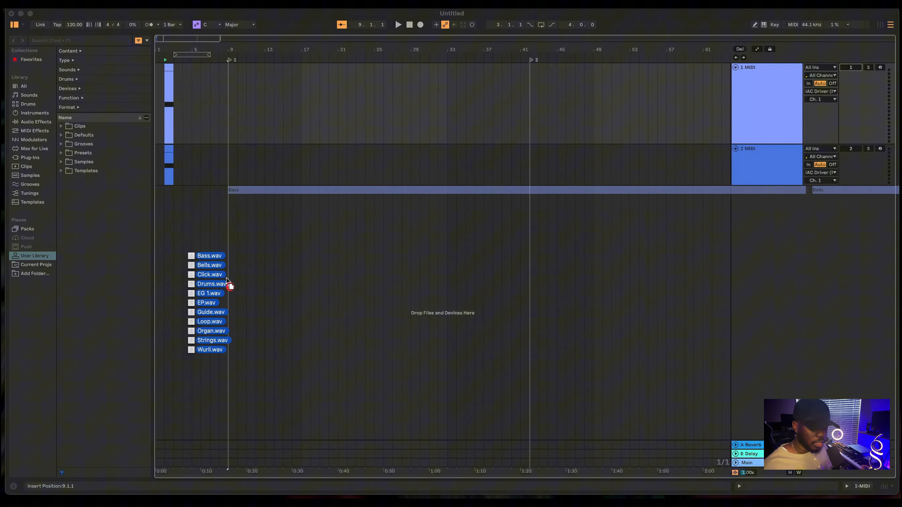
pyautogui.press('super')
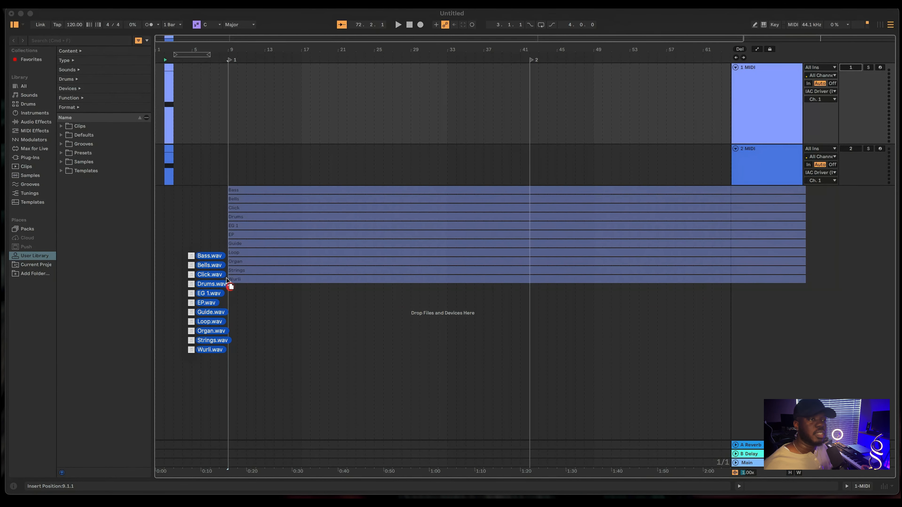
pyautogui.press('super')
pyautogui.press('super')
pyautogui.press('super')
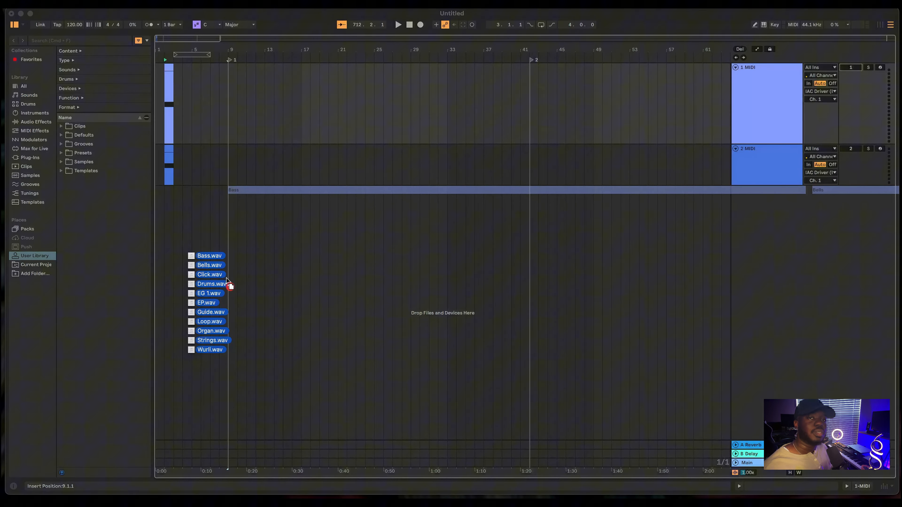
pyautogui.press('super')
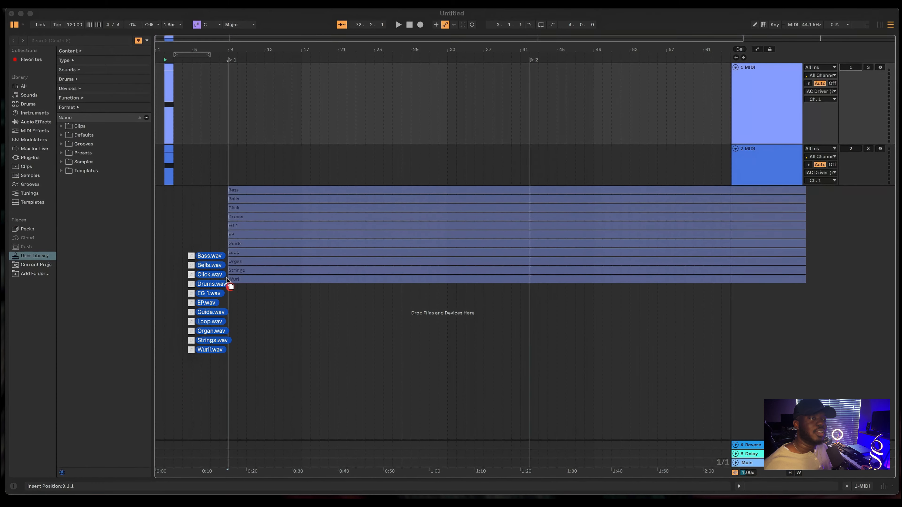
pyautogui.moveTo(227, 280); pyautogui.dragTo(227, 281)
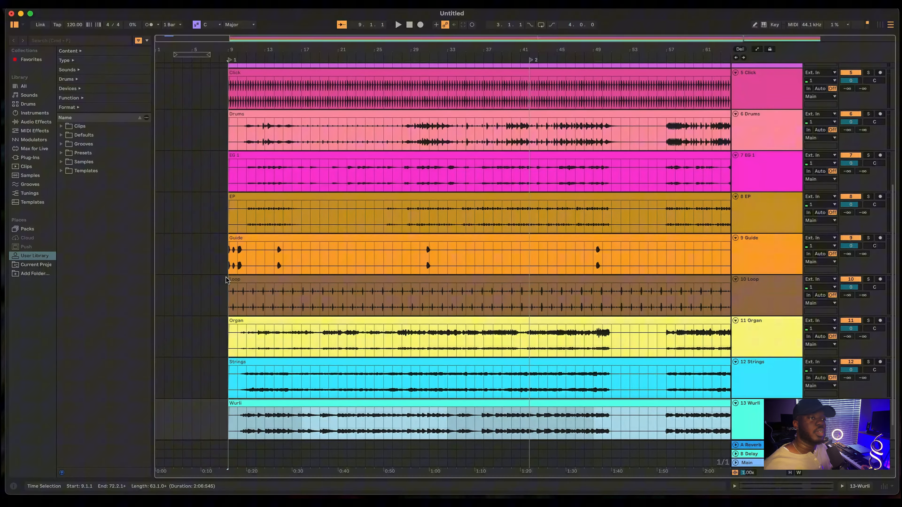
# - Look over the imported stem tracks and their placement below the two MIDI tracks
pyautogui.scroll(5, 420, 255)
pyautogui.scroll(-2, 420, 254)
pyautogui.hscroll(3, 420, 254)
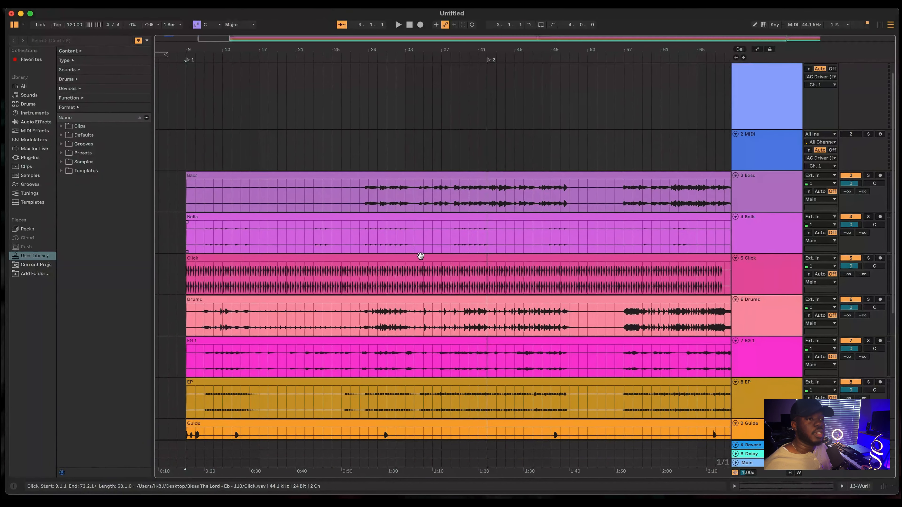
pyautogui.scroll(-3, 420, 255)
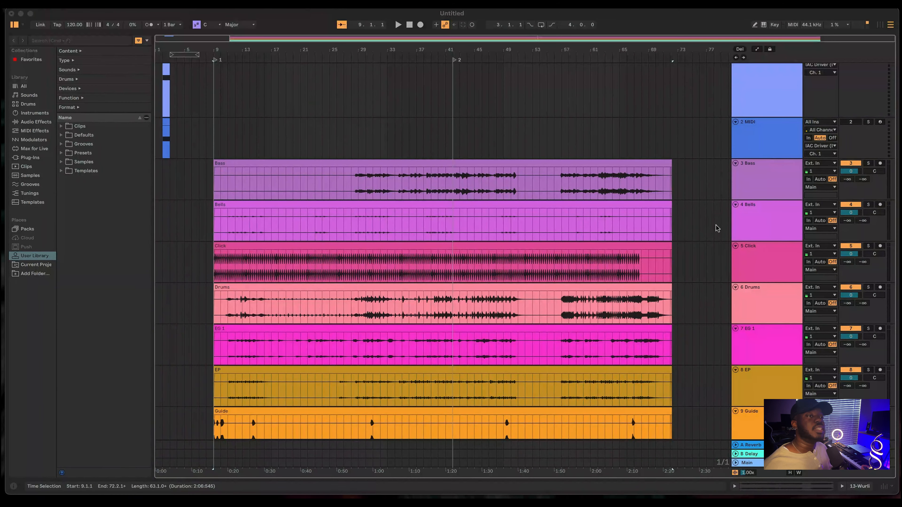
pyautogui.scroll(2, 444, 235)
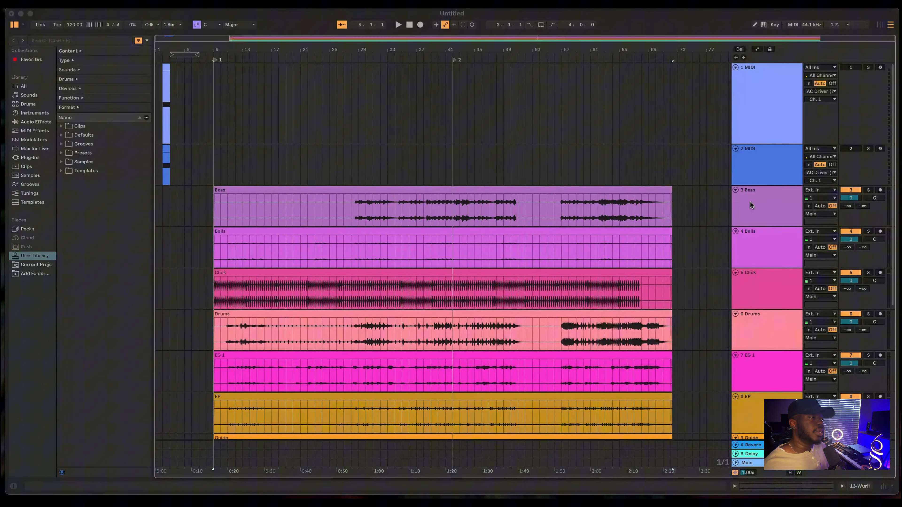
pyautogui.scroll(-3, 748, 354)
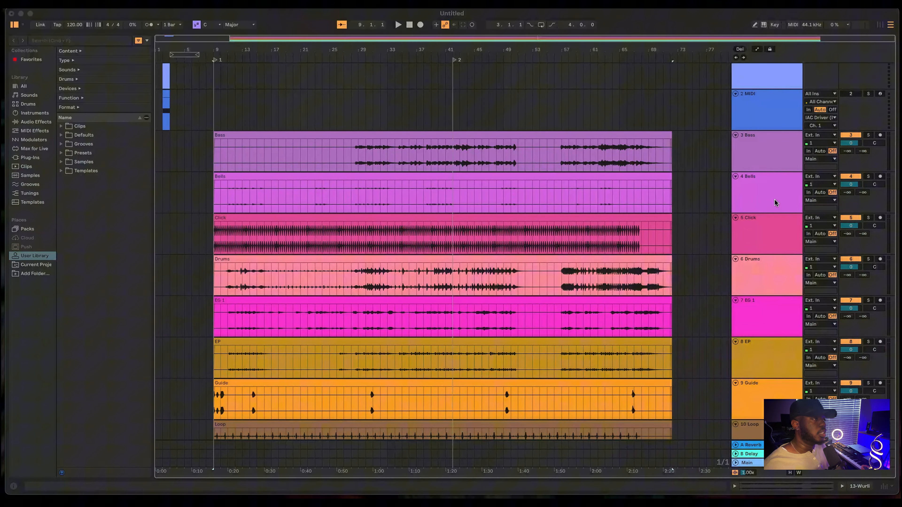
# - Try muting the Bass track and lowering its volume to -10.2 dB, restoring both settings
pyautogui.click(853, 137)
pyautogui.click(852, 137)
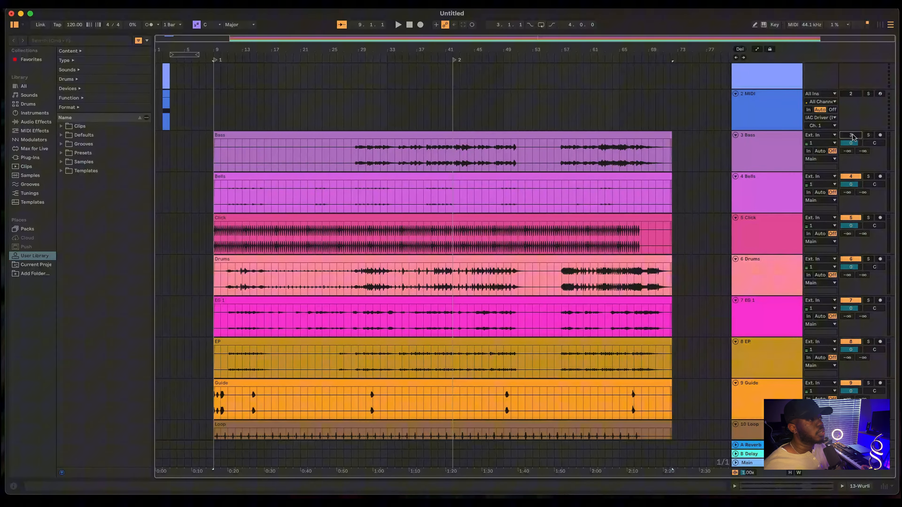
pyautogui.click(853, 138)
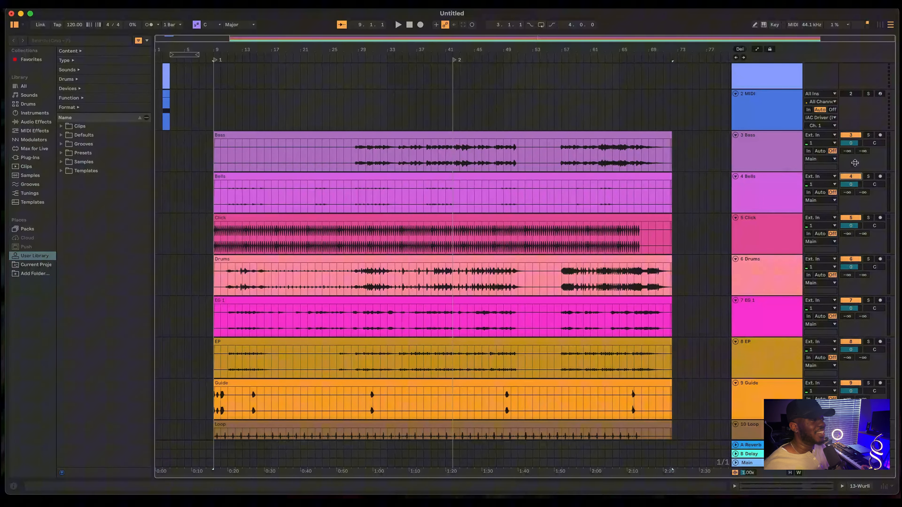
pyautogui.moveTo(853, 145)
pyautogui.mouseDown()
pyautogui.moveTo(852, 177)
pyautogui.moveTo(852, 142)
pyautogui.mouseUp()
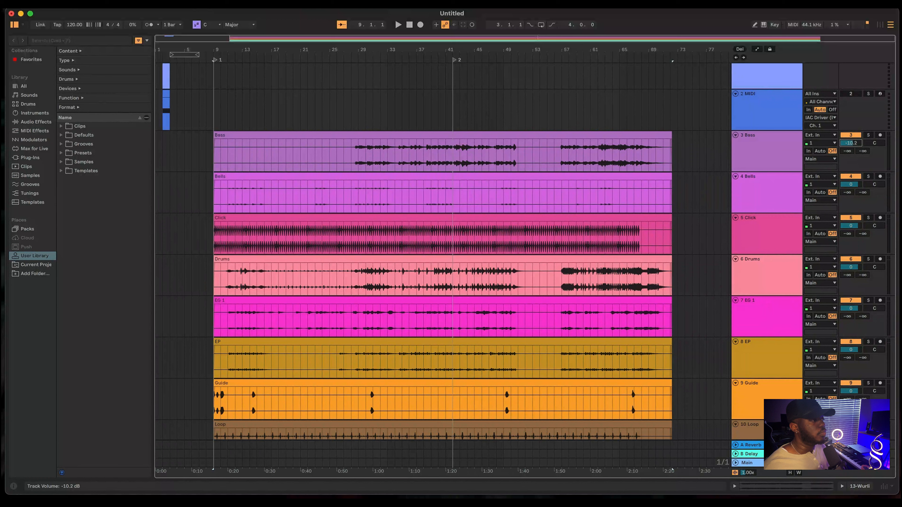
pyautogui.doubleClick(855, 143)
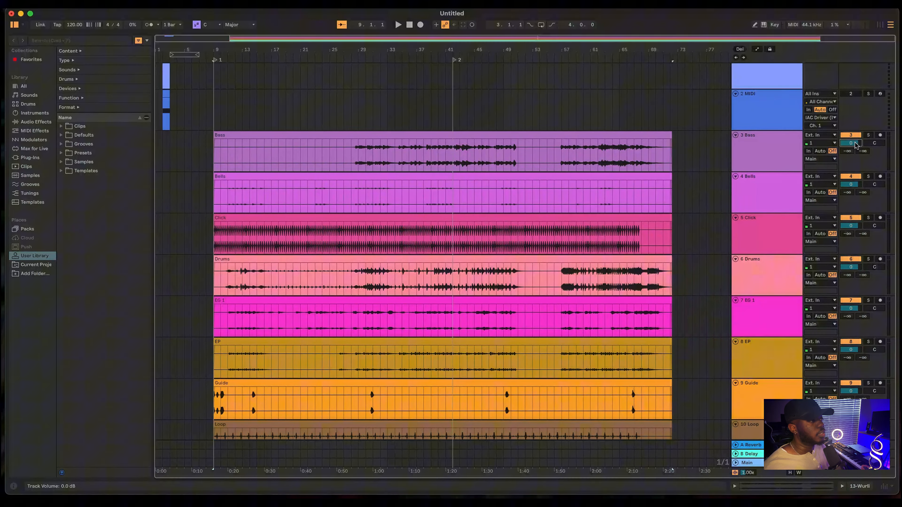
# - Try the Bass track's solo and pan controls, returning solo to off and pan to center
pyautogui.click(868, 136)
pyautogui.click(868, 136)
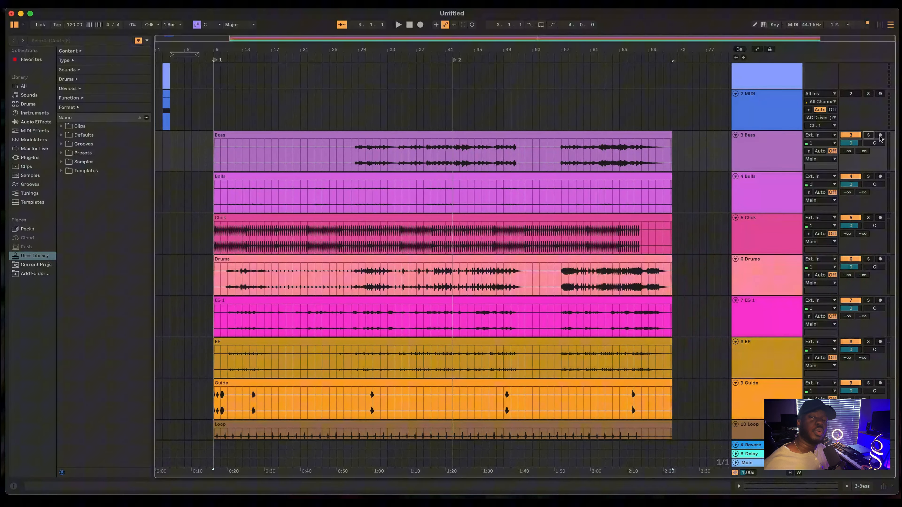
pyautogui.moveTo(876, 143); pyautogui.dragTo(878, 146)
pyautogui.press('BackSpace')
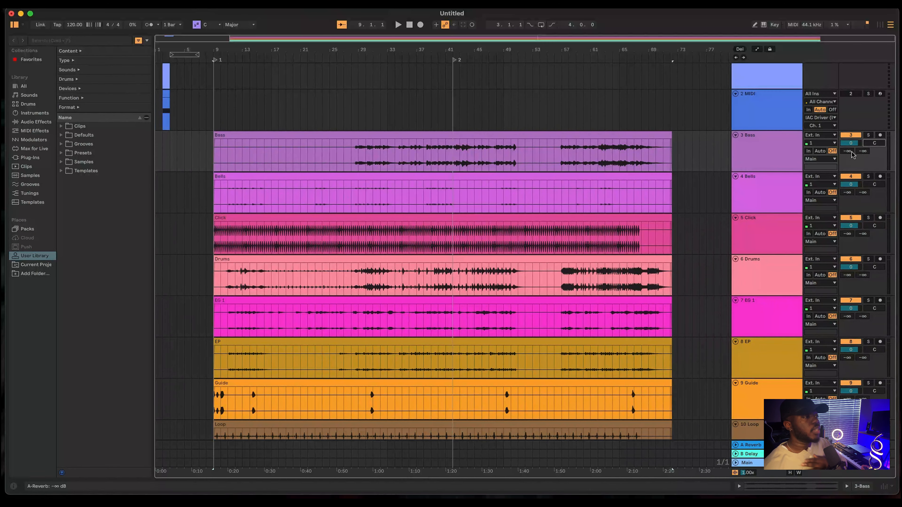
# - Examine the input and output routing options of the Bells track without changing them
pyautogui.click(824, 176)
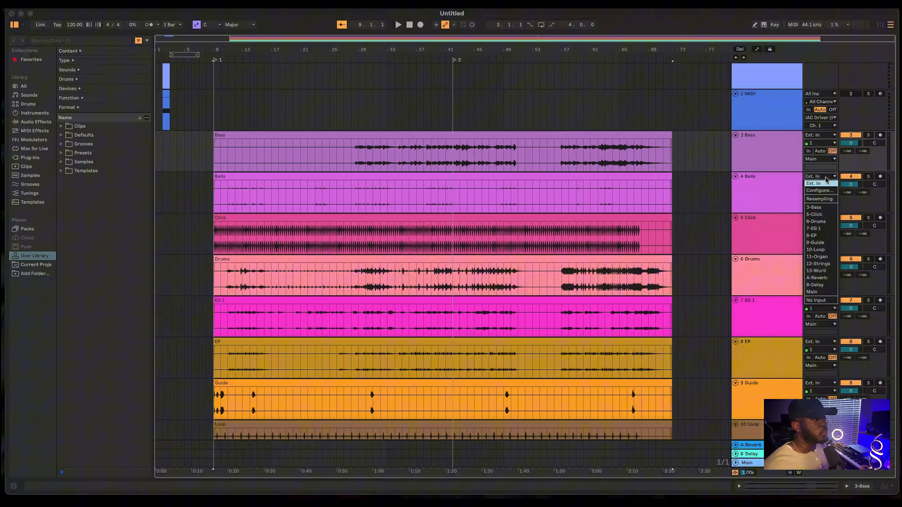
pyautogui.click(826, 178)
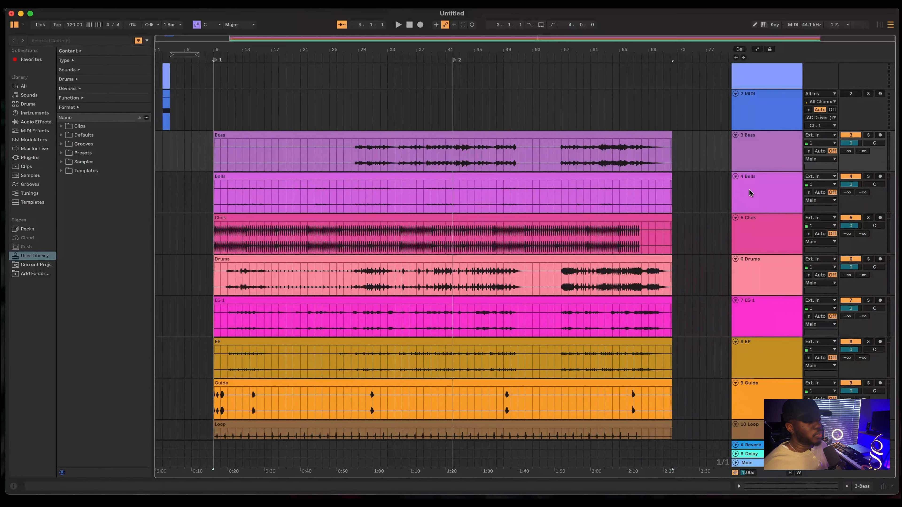
pyautogui.click(825, 201)
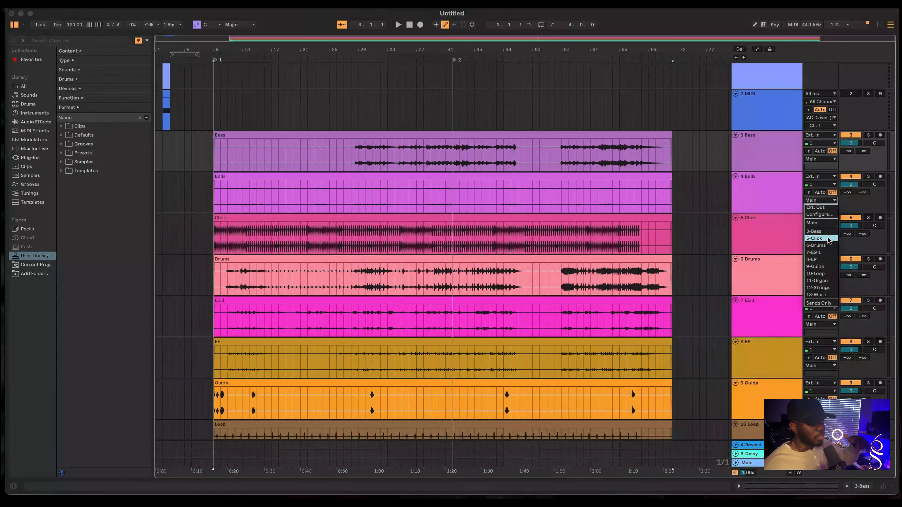
pyautogui.click(774, 233)
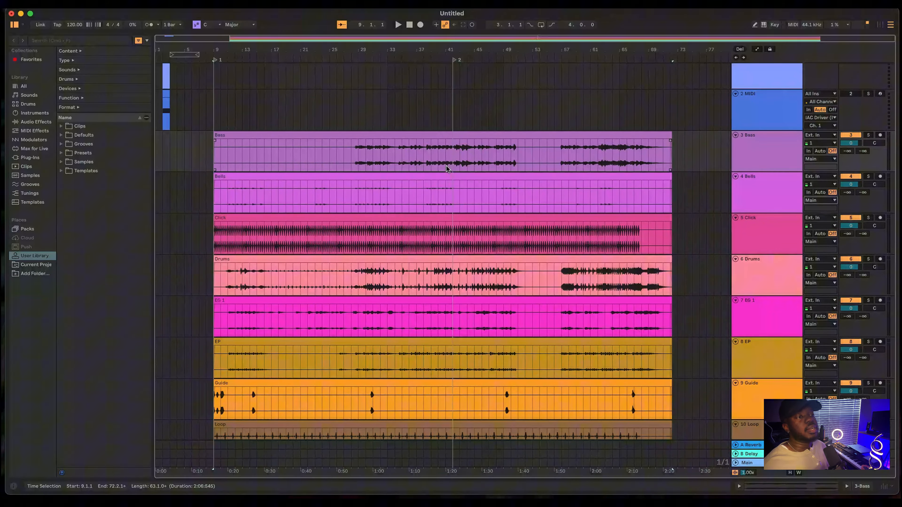
# - Play the imported stems from locator 1 at bar 9 and stop playback around bar 16
pyautogui.click(216, 60)
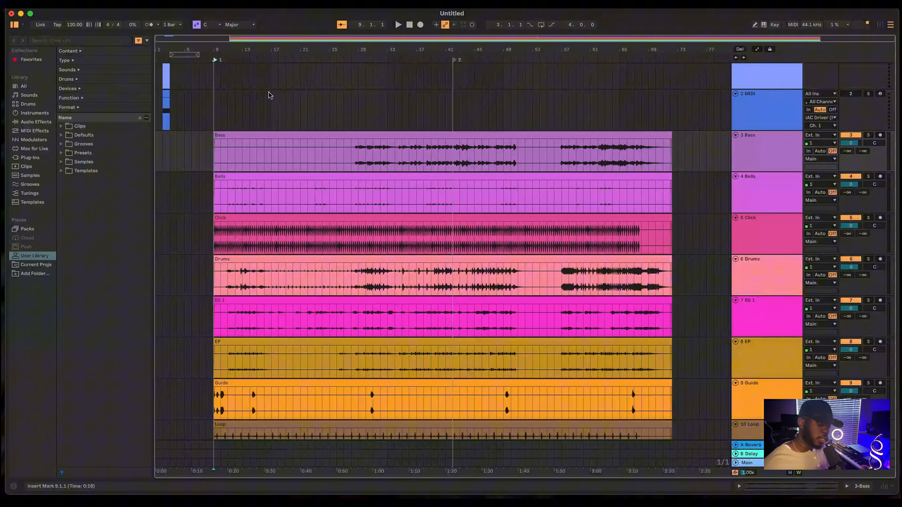
pyautogui.press('space')
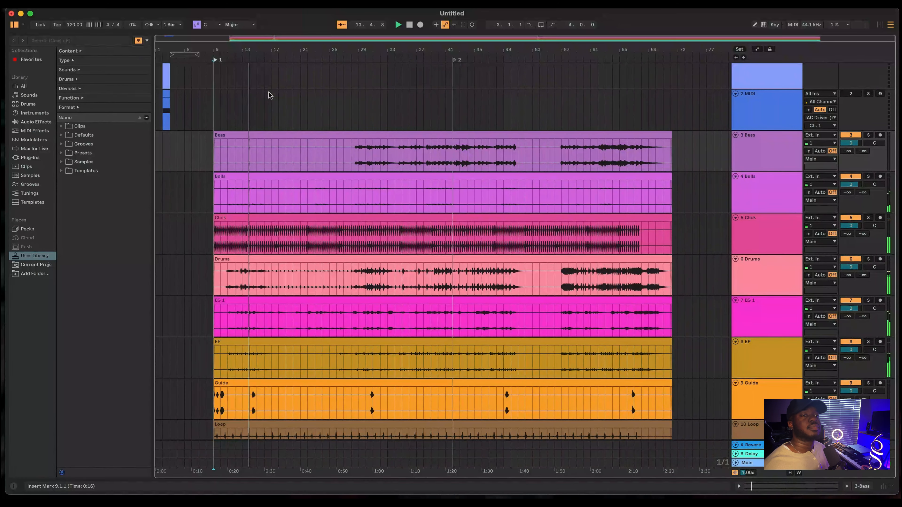
pyautogui.scroll(-5, 333, 138)
pyautogui.scroll(7, 333, 141)
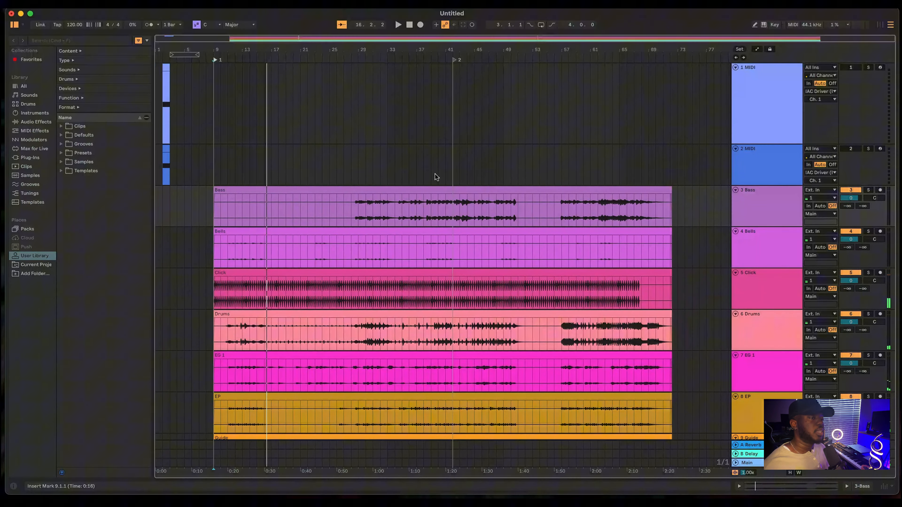
# - View the stem tracks' channels in Session View and return to Arrangement View
pyautogui.scroll(-6, 435, 173)
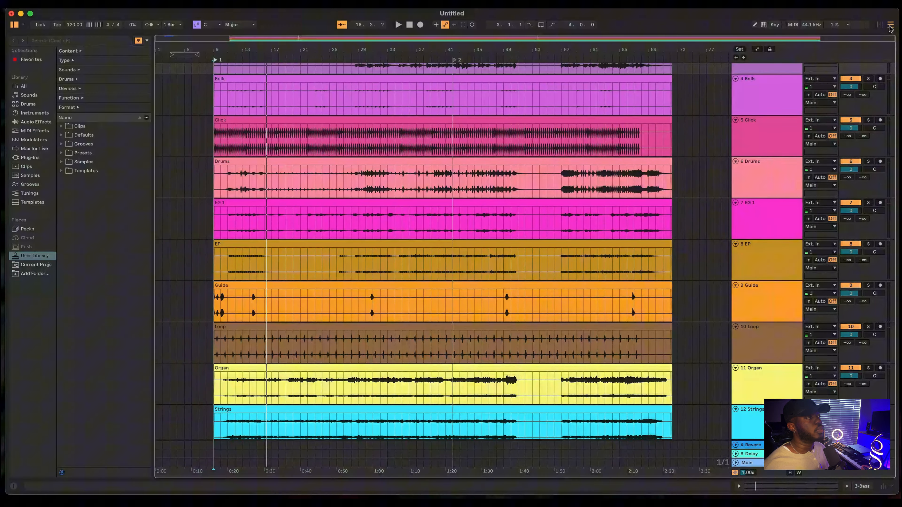
pyautogui.click(880, 24)
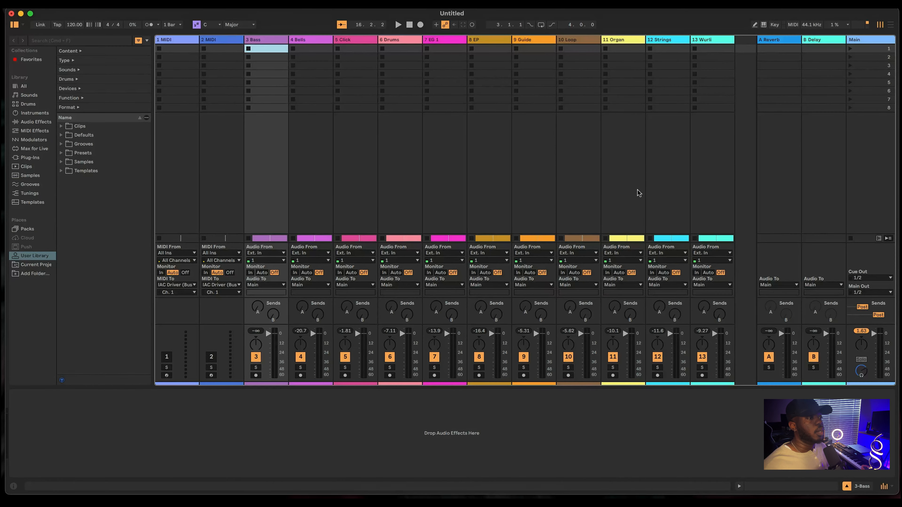
pyautogui.click(891, 25)
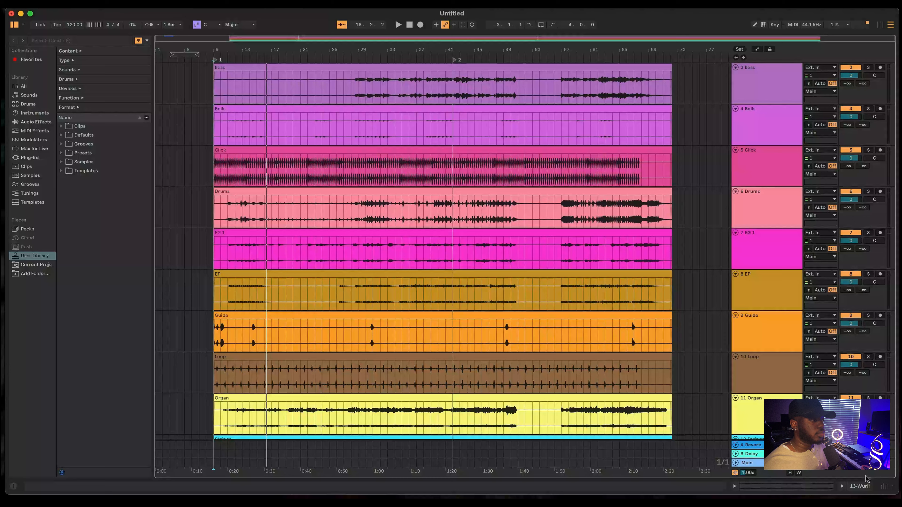
# - Show the mixer, try the Drums track's A-Reverb send at -4.8 dB, reset it to -inf and hide the mixer
pyautogui.click(883, 488)
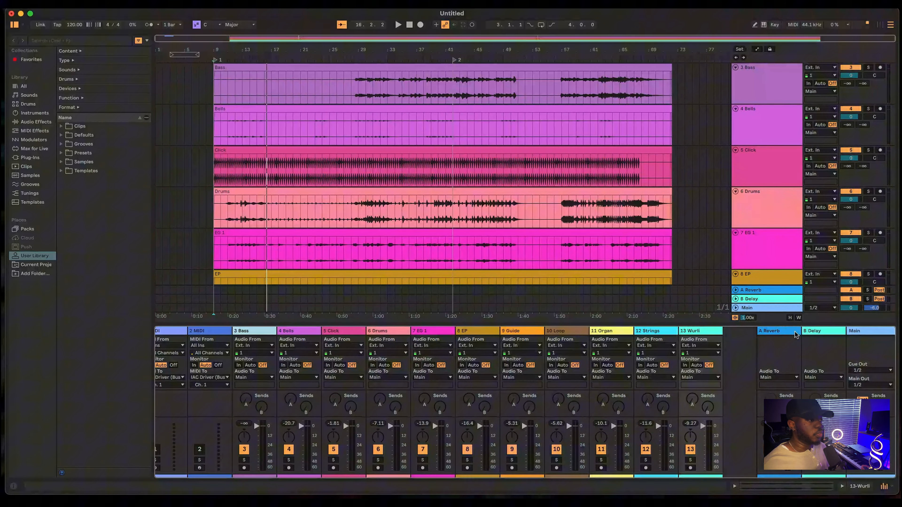
pyautogui.click(786, 339)
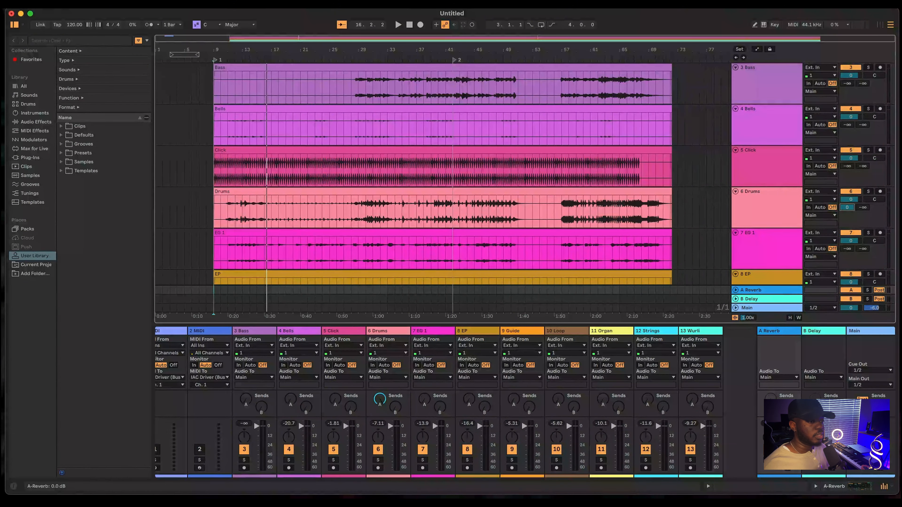
pyautogui.moveTo(847, 207); pyautogui.dragTo(847, 203)
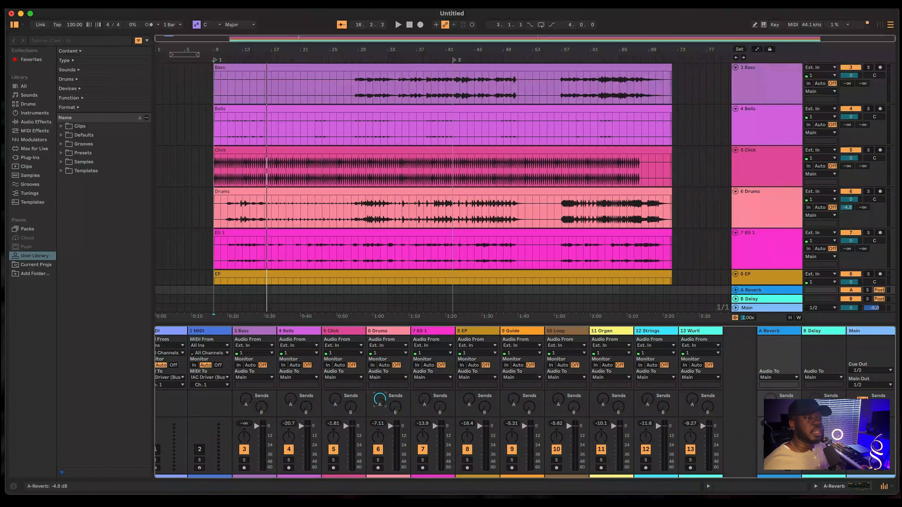
pyautogui.moveTo(380, 400); pyautogui.dragTo(379, 407)
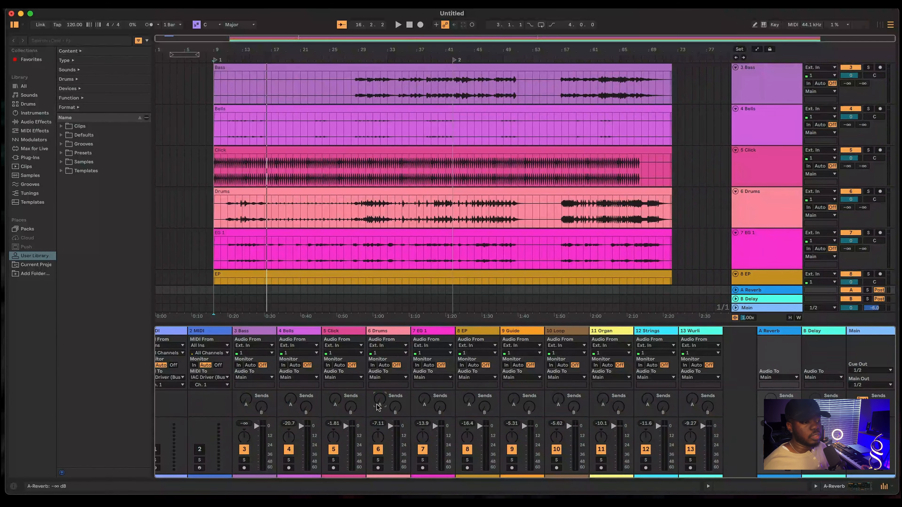
pyautogui.click(885, 485)
# - Move the clip on the 1 MIDI track to bar 16 and set the insert marker at locator 1
pyautogui.scroll(3, 587, 224)
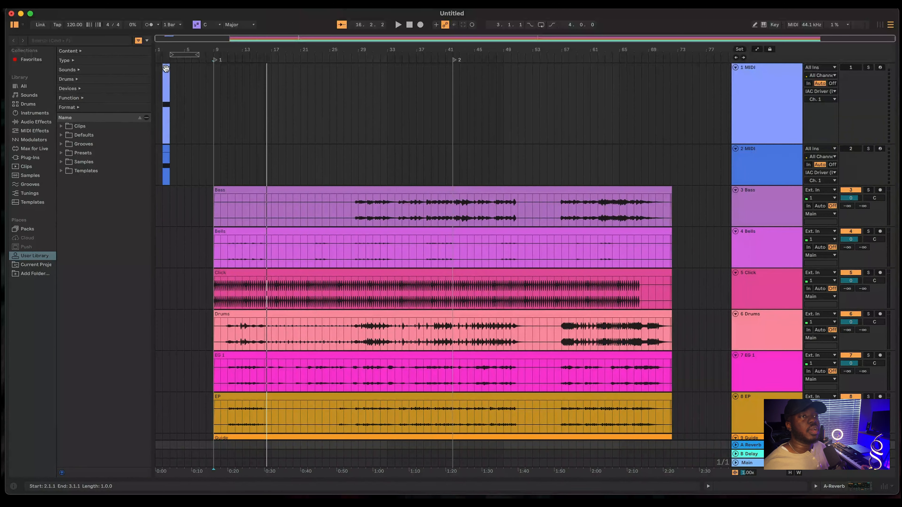
pyautogui.moveTo(165, 68); pyautogui.dragTo(268, 69)
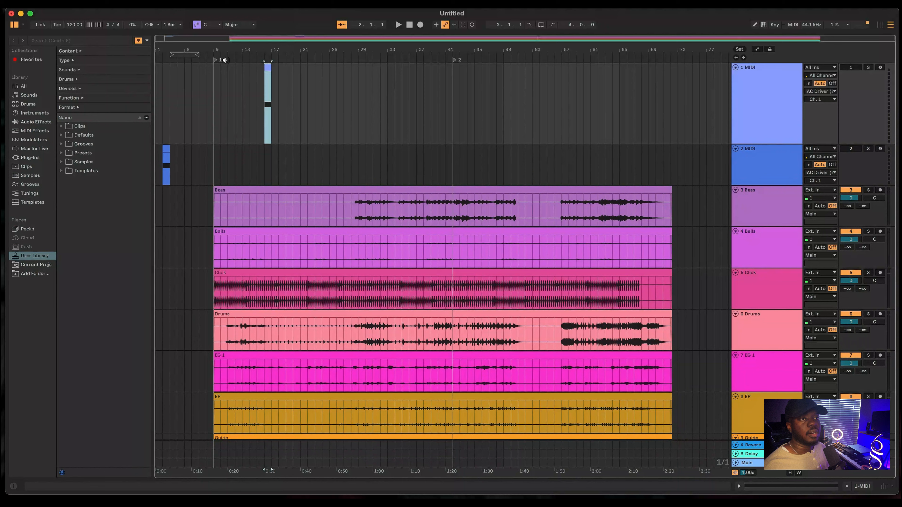
pyautogui.click(217, 60)
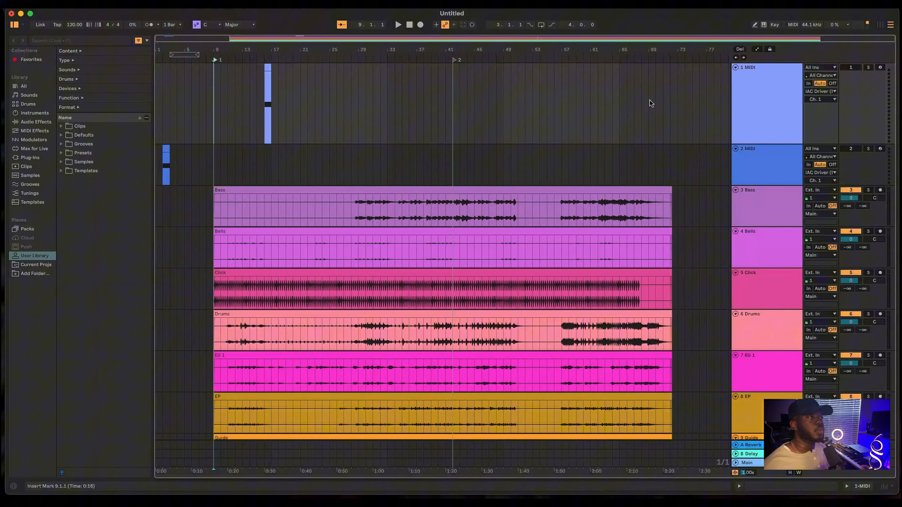
# - Rename the 1 MIDI track as loop
pyautogui.click(758, 106)
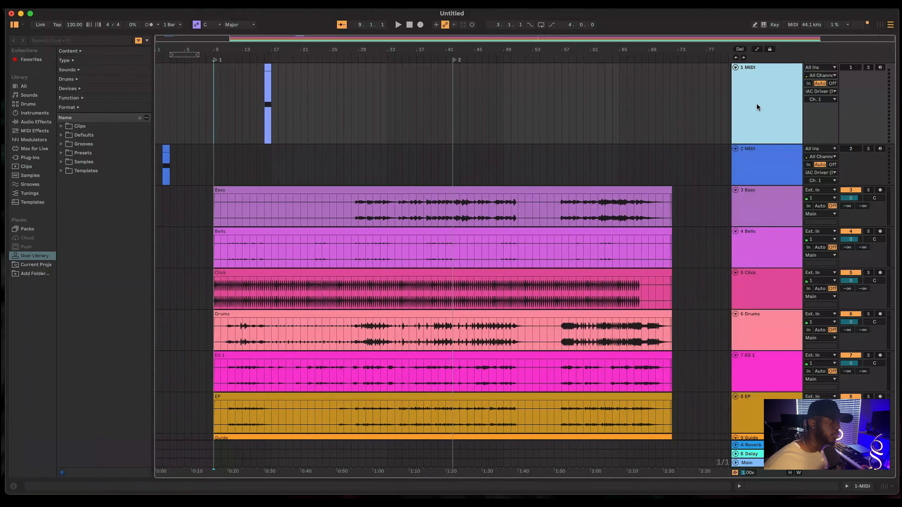
pyautogui.press('super+r')
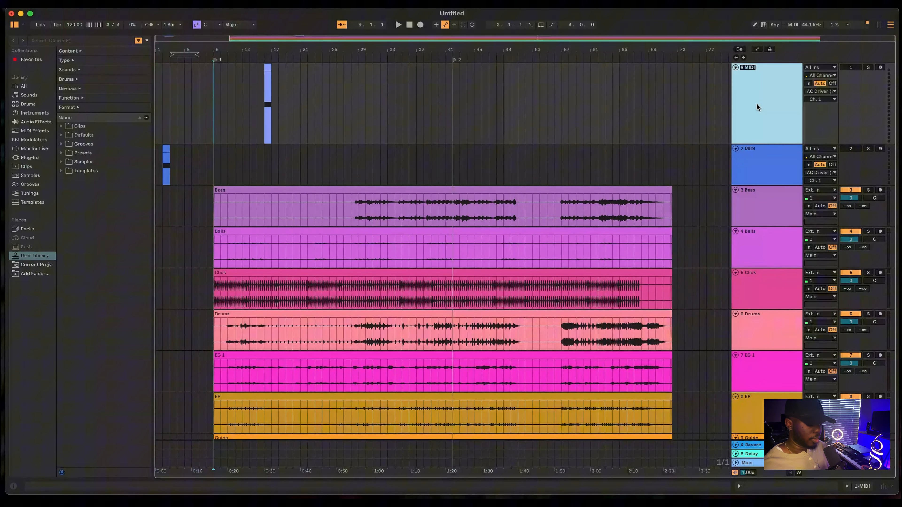
pyautogui.write('loop')
pyautogui.press('Return')
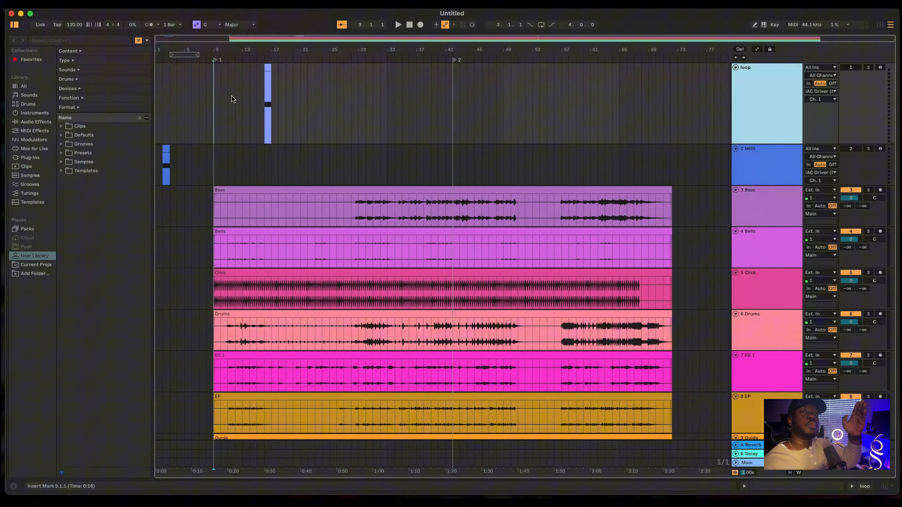
# - Play the arrangement from locator 1, stop playback and select the clip at bar 16 on the loop track
pyautogui.click(214, 62)
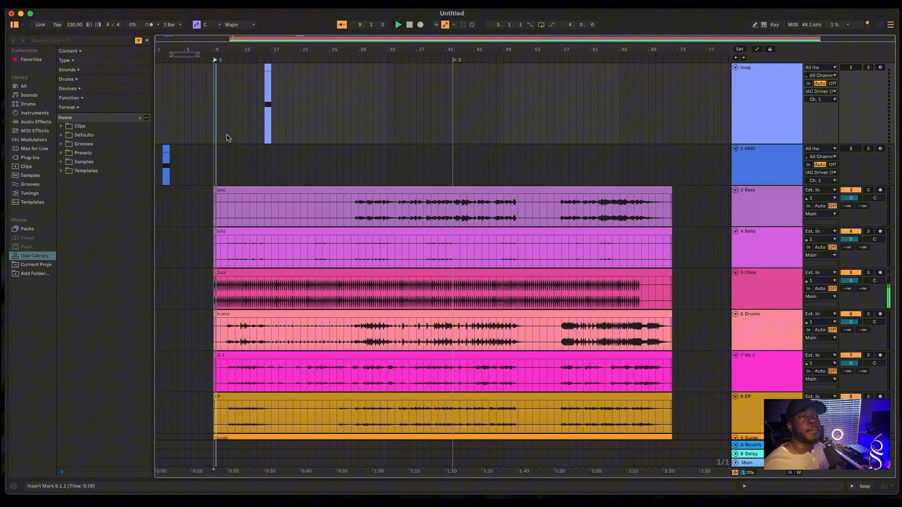
pyautogui.scroll(10, 227, 138)
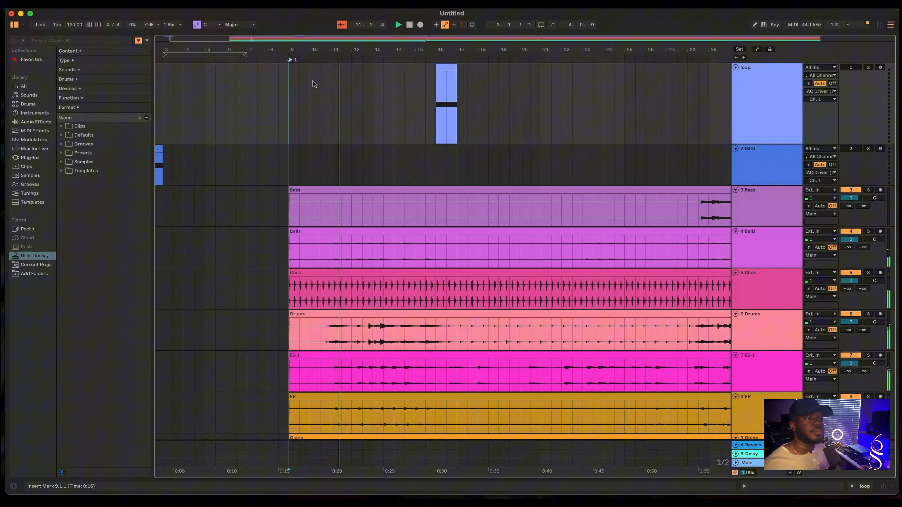
pyautogui.press('space')
pyautogui.click(448, 67)
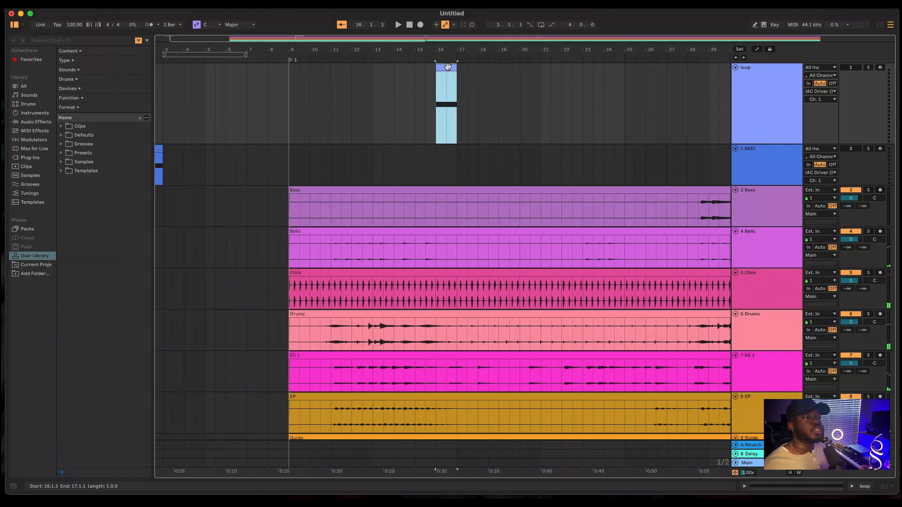
pyautogui.press('0')
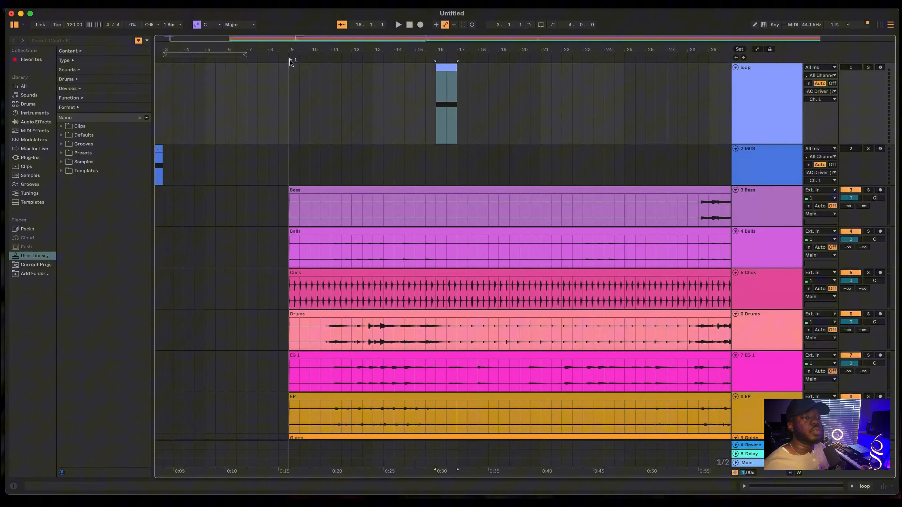
# - Move locator 1 to bar 10 and play the arrangement from the stems' start at bar 9
pyautogui.moveTo(293, 64); pyautogui.dragTo(308, 68)
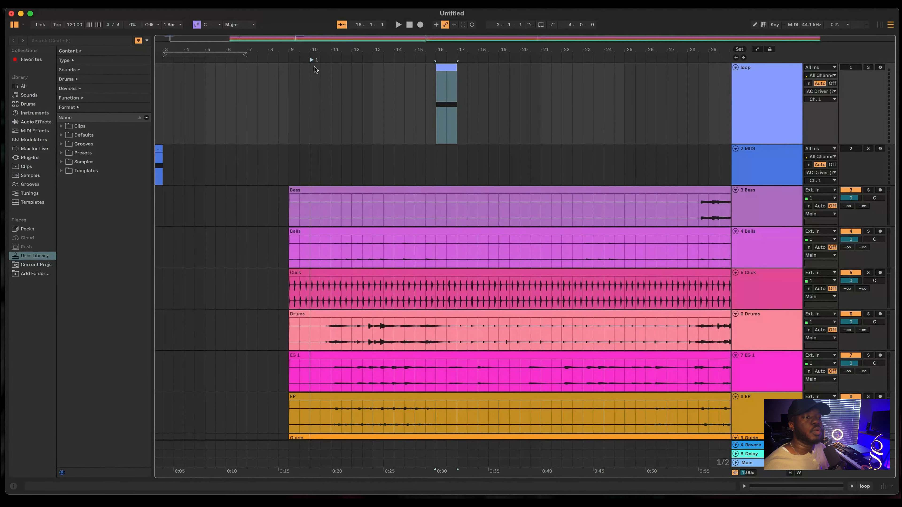
pyautogui.press('space')
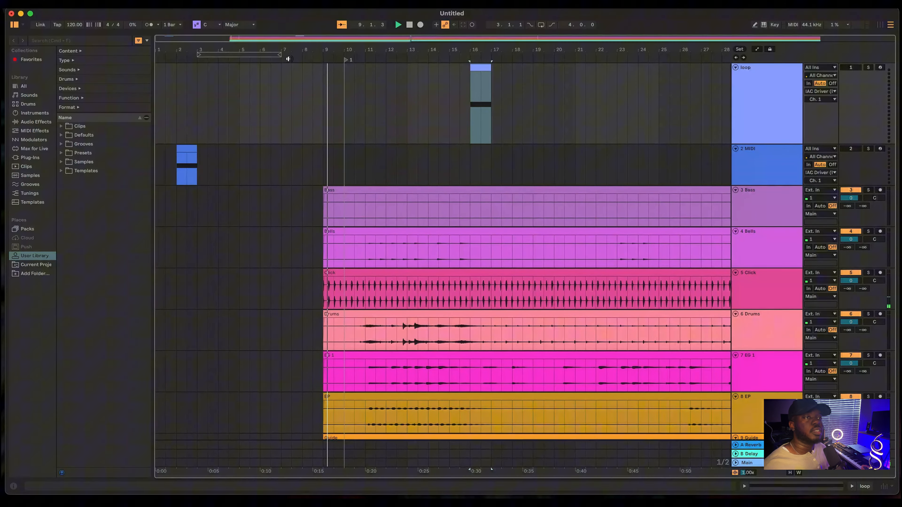
pyautogui.scroll(3, 355, 121)
pyautogui.hscroll(1, 403, 134)
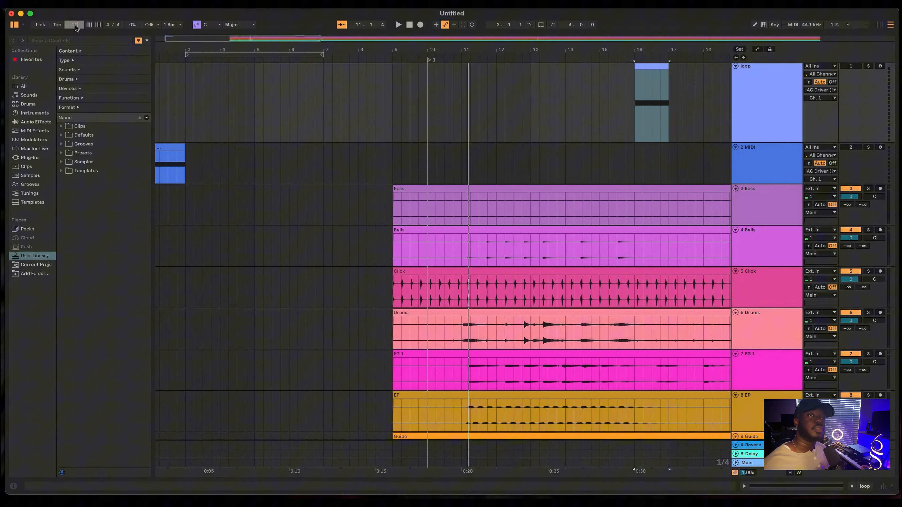
# - Set the tempo to 110 BPM and play the stems from bar 9 to check them
pyautogui.press('Return')
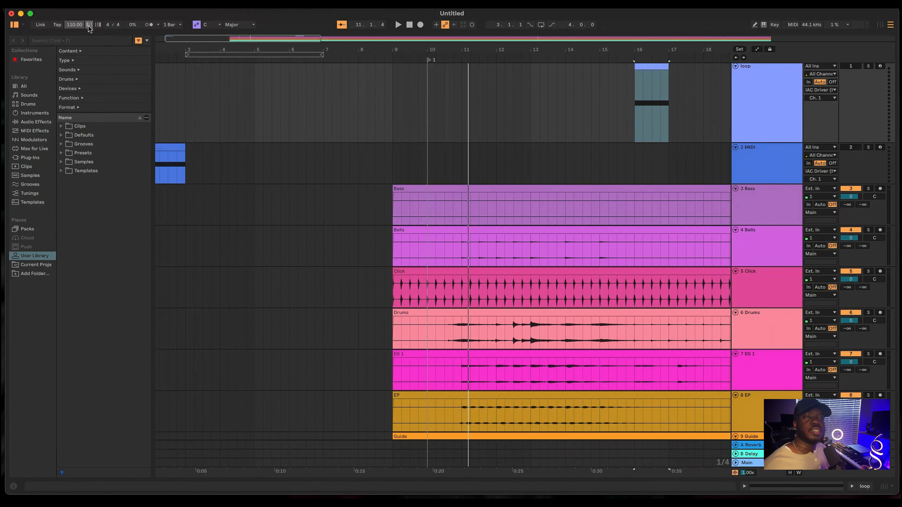
pyautogui.click(393, 58)
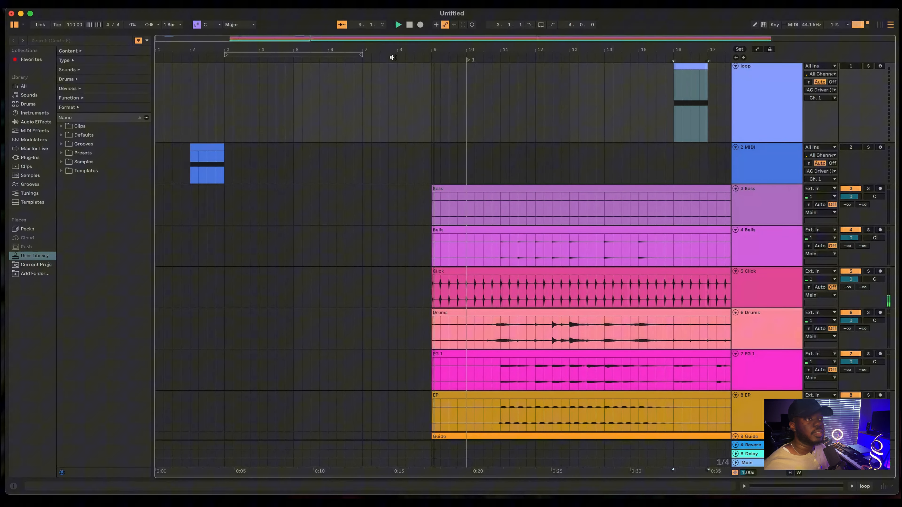
pyautogui.press('+')
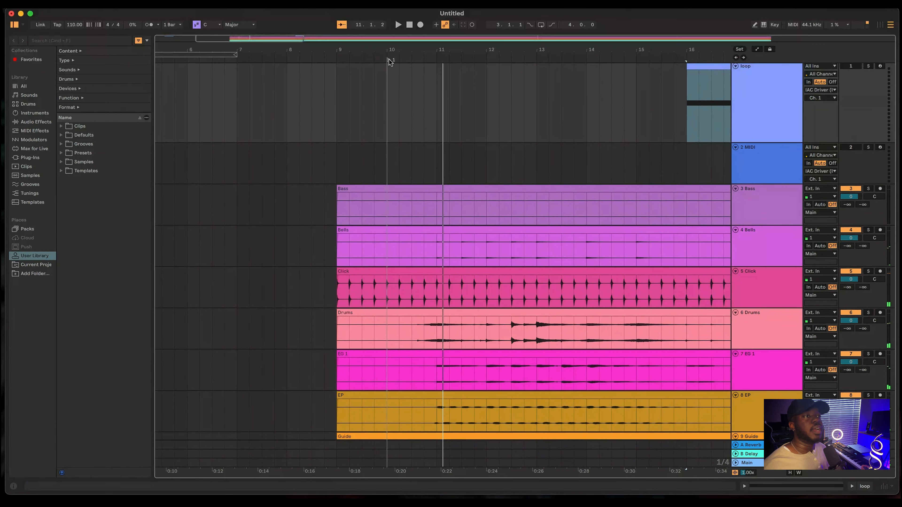
# - Play from locator 1, move the loop track's clip to bar 13 and compare its position with the Guide track's cues
pyautogui.click(390, 62)
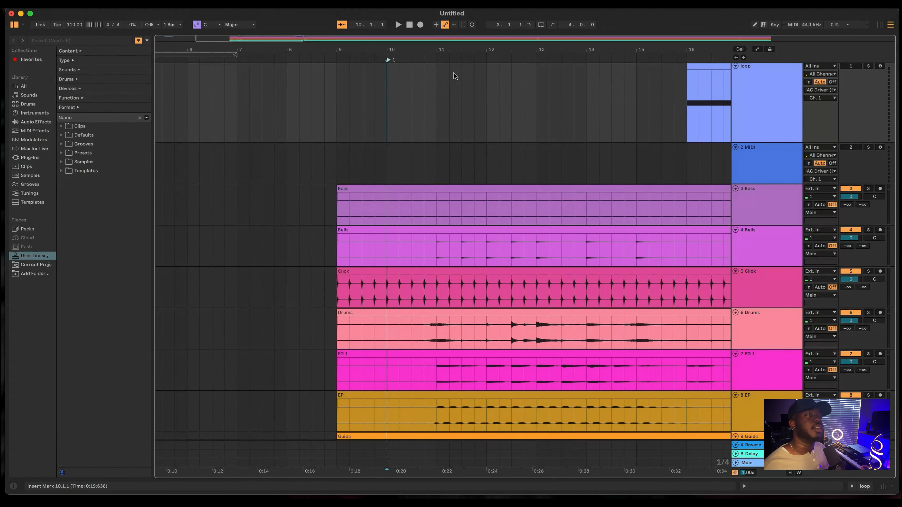
pyautogui.press('space')
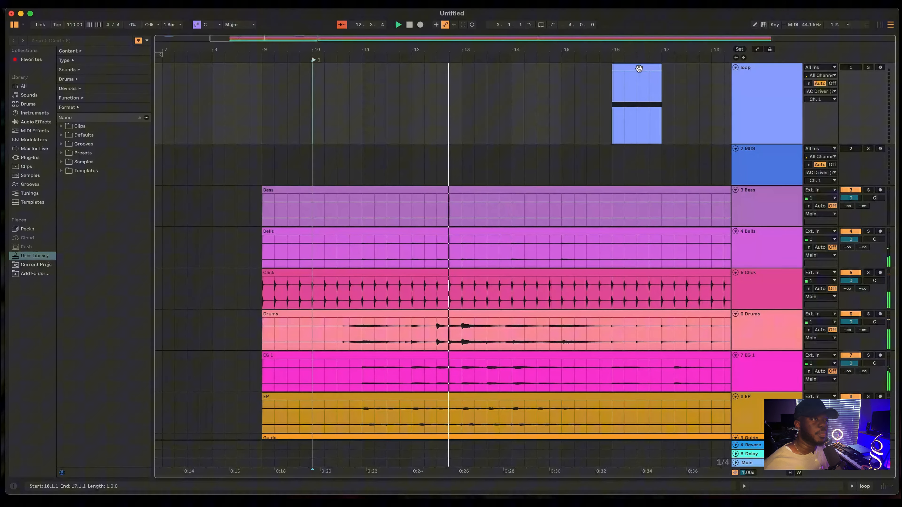
pyautogui.moveTo(639, 68); pyautogui.dragTo(492, 67)
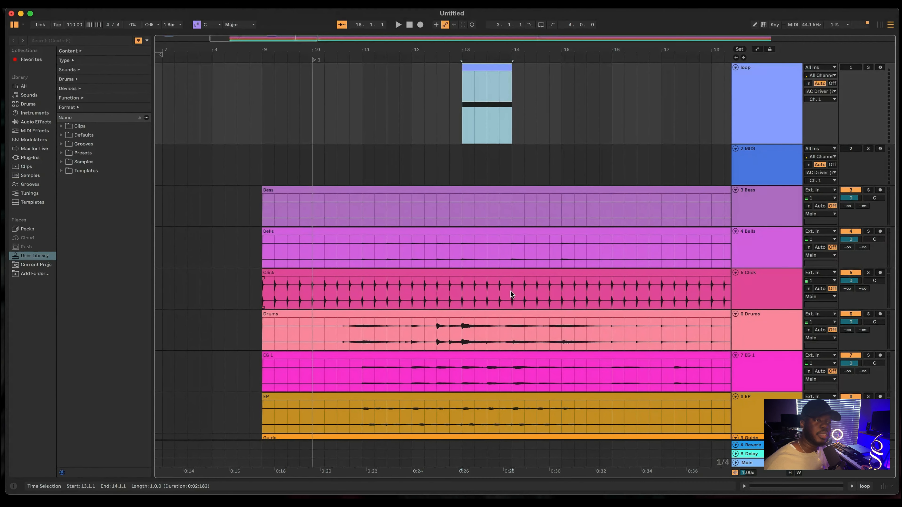
pyautogui.scroll(-10, 510, 290)
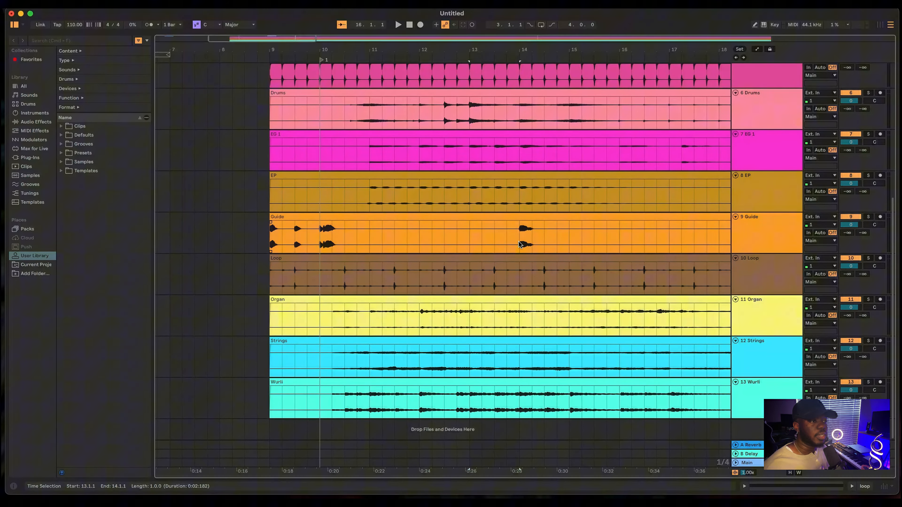
pyautogui.scroll(10, 519, 244)
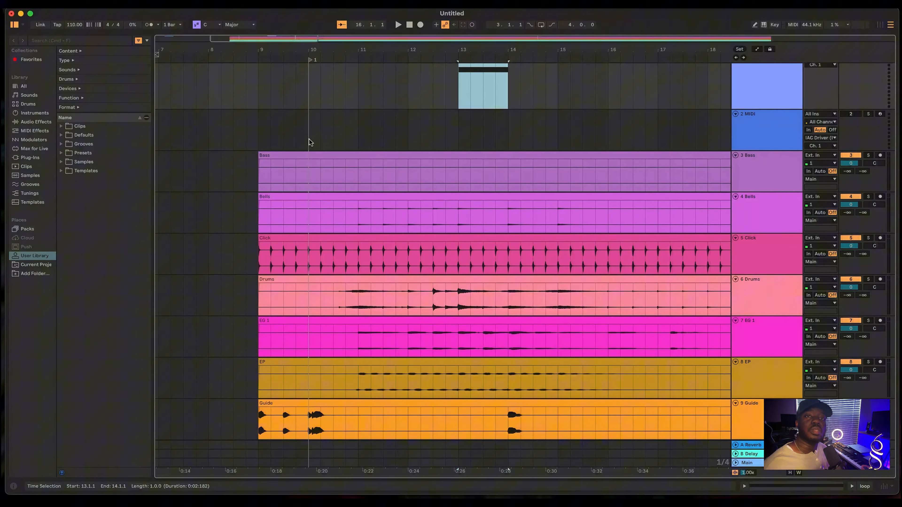
pyautogui.scroll(2, 405, 95)
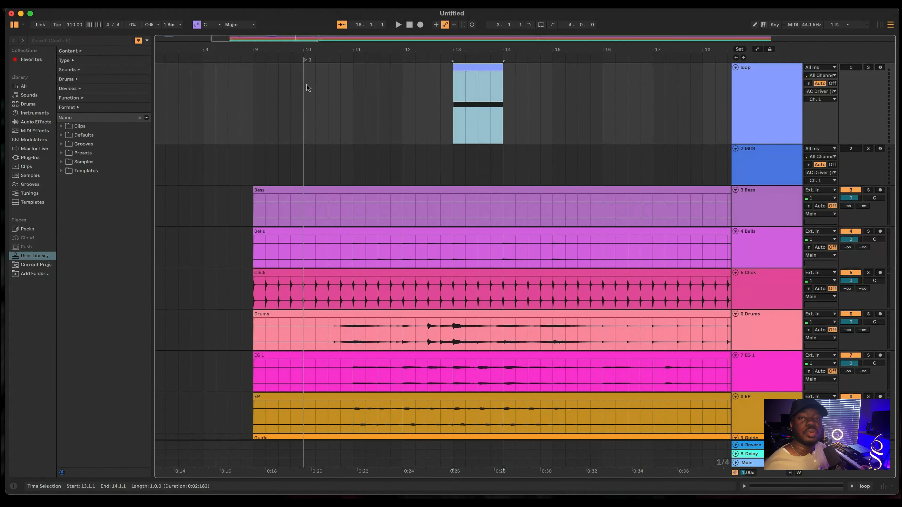
# - Turn on the loop track, play from locator 1 to try the loop, and turn the track off again
pyautogui.click(854, 70)
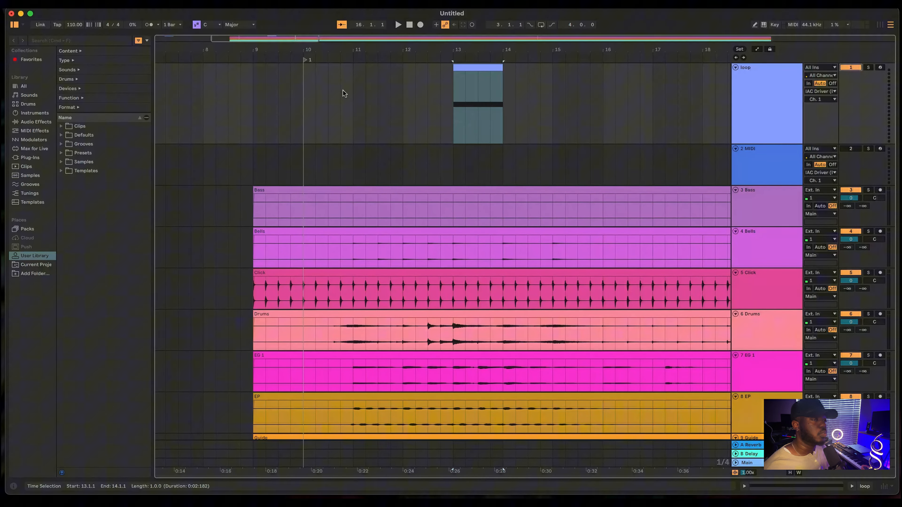
pyautogui.click(305, 60)
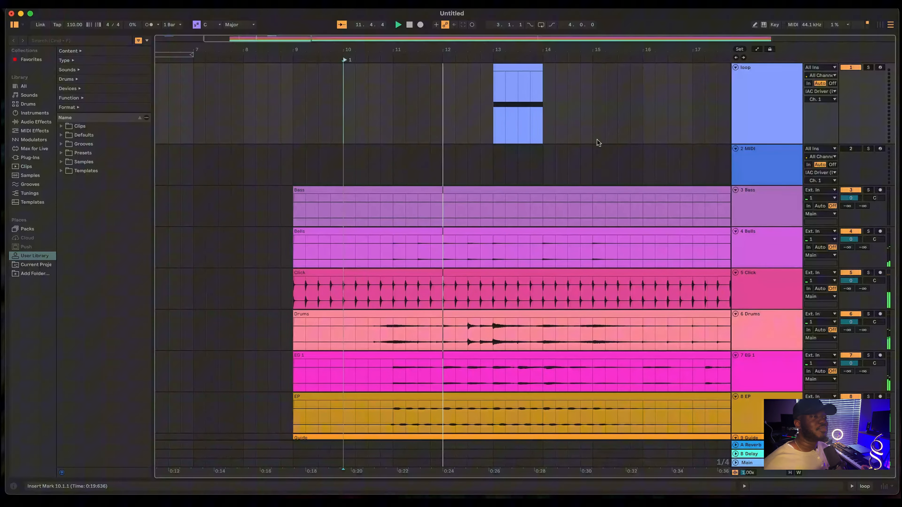
pyautogui.click(852, 67)
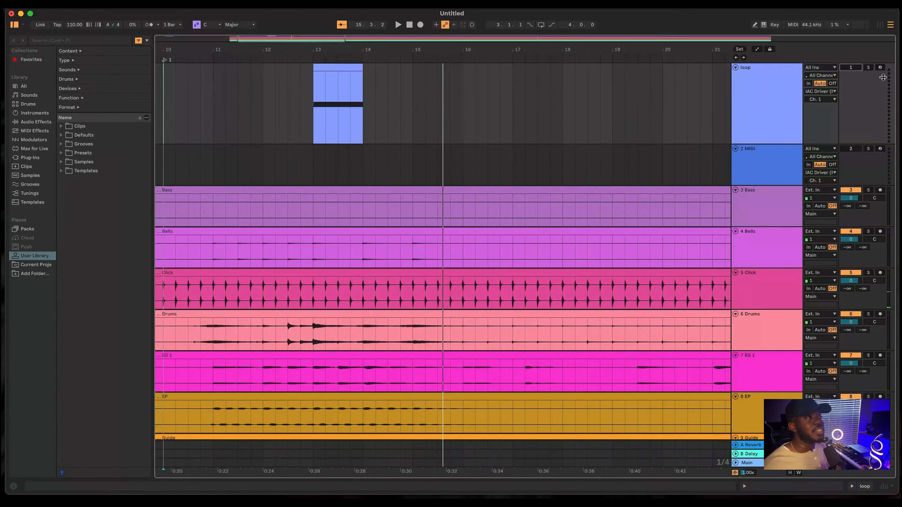
# - Map the o key to the loop track's activator and test it by playing from locator 1
pyautogui.click(777, 25)
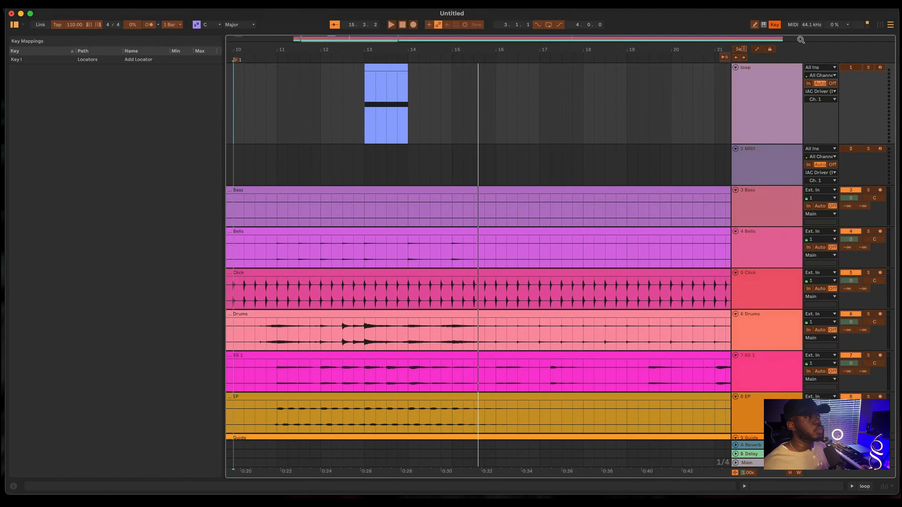
pyautogui.click(849, 68)
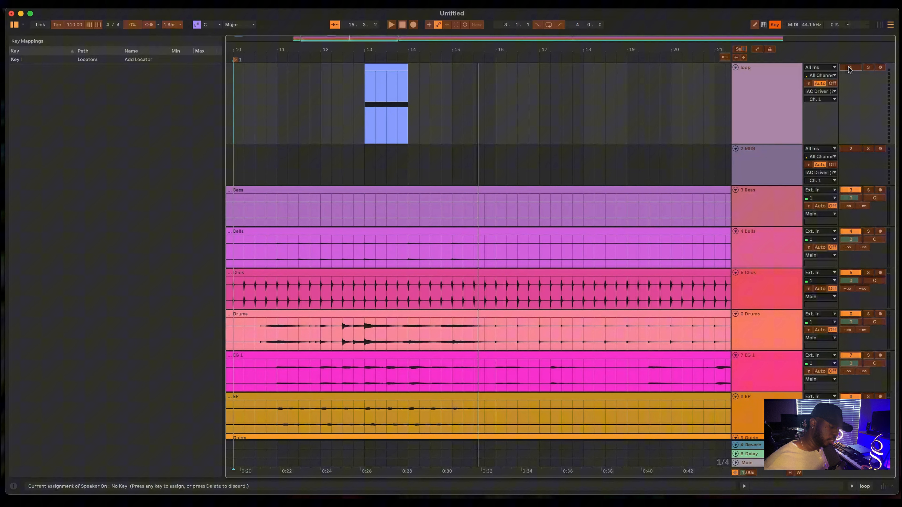
pyautogui.press('o')
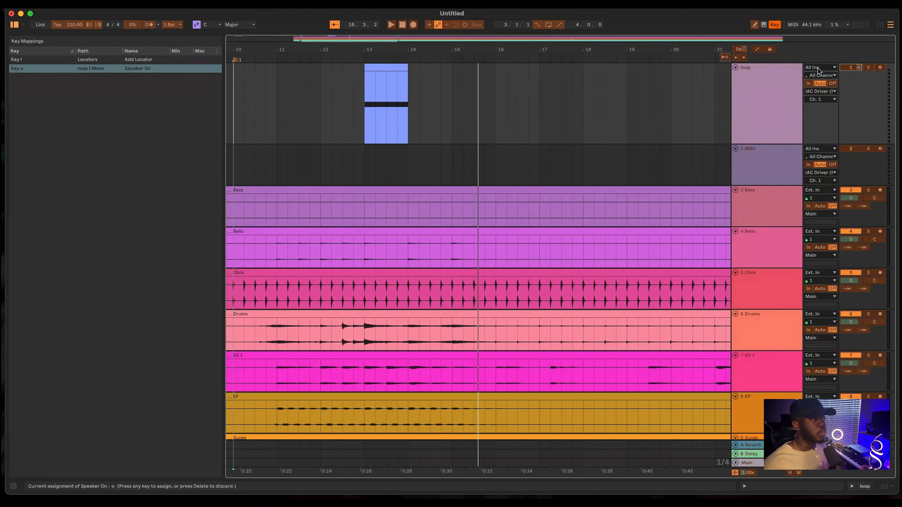
pyautogui.click(775, 26)
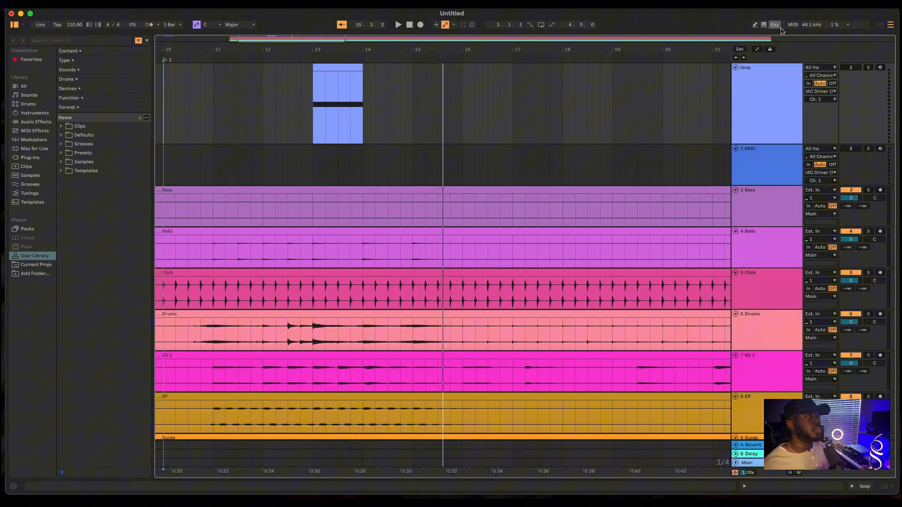
pyautogui.click(163, 59)
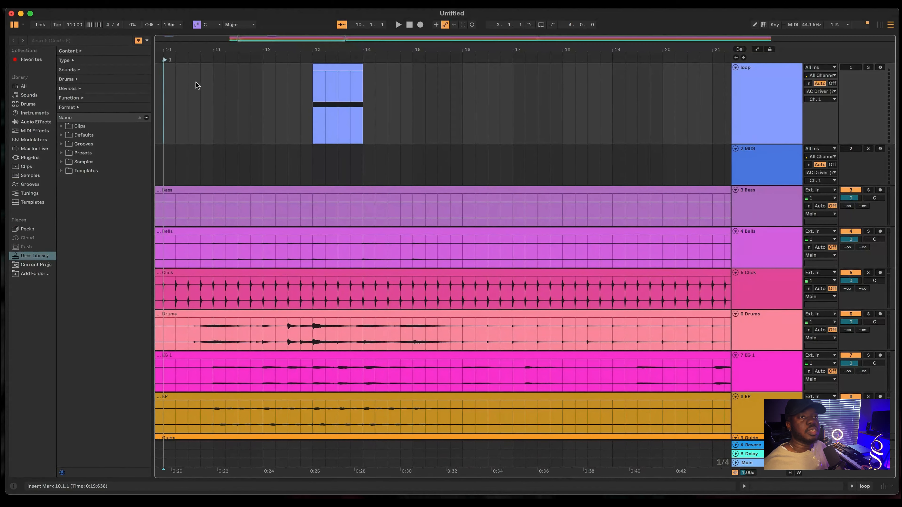
pyautogui.press('space')
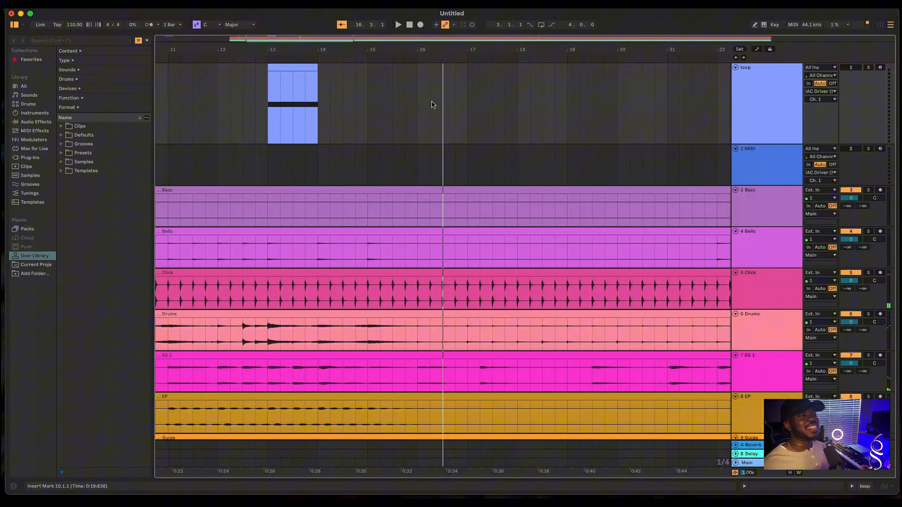
# - Move the clip on the 2 MIDI track to bar 14, directly after the loop track's clip
pyautogui.hscroll(-6, 432, 104)
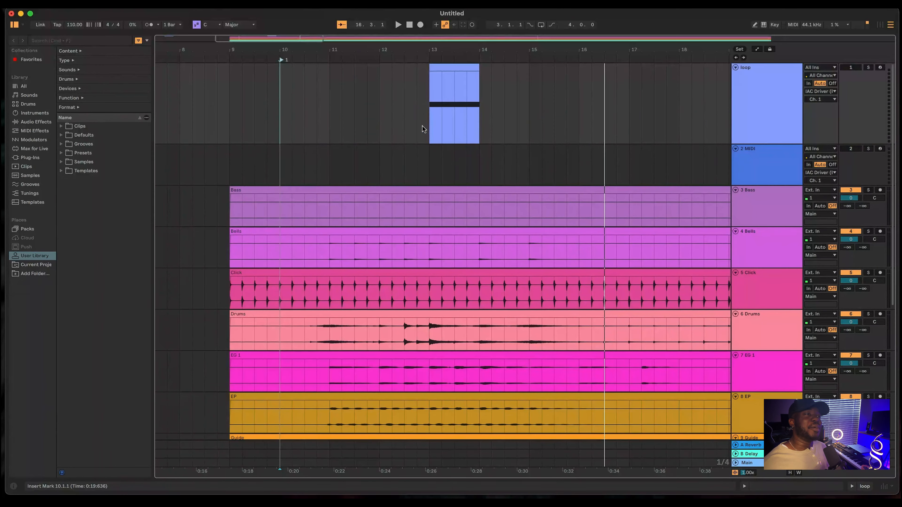
pyautogui.hscroll(-10, 423, 128)
pyautogui.moveTo(248, 157); pyautogui.dragTo(626, 161)
pyautogui.hscroll(8, 626, 161)
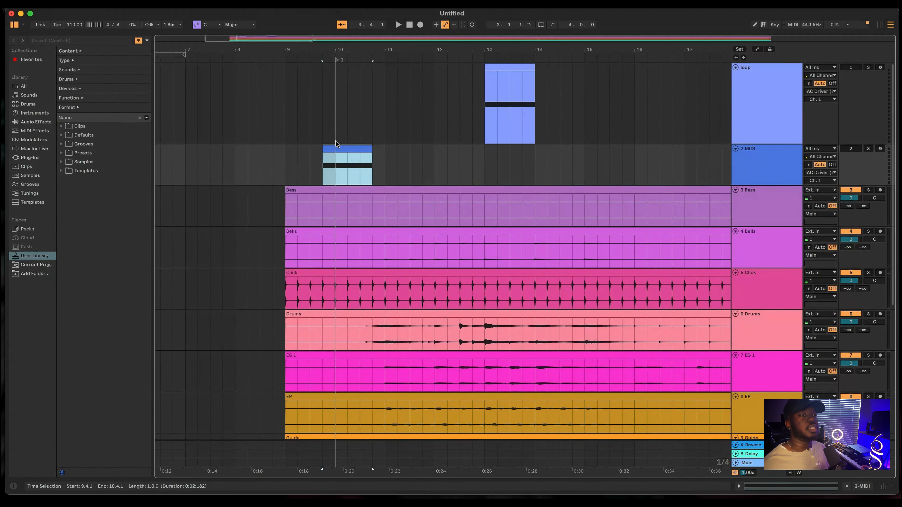
pyautogui.moveTo(336, 147); pyautogui.dragTo(551, 174)
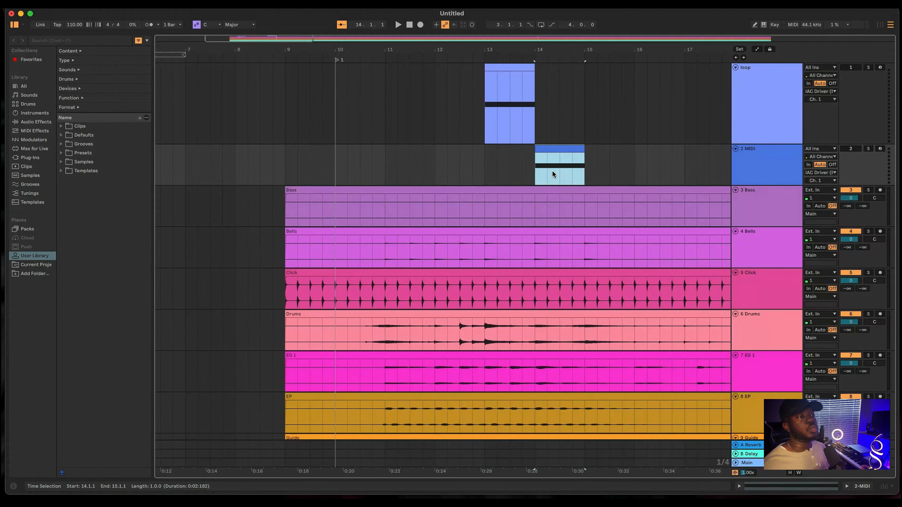
# - Play from locator 1 with the 2 MIDI track turned on and look over the whole arrangement
pyautogui.click(337, 63)
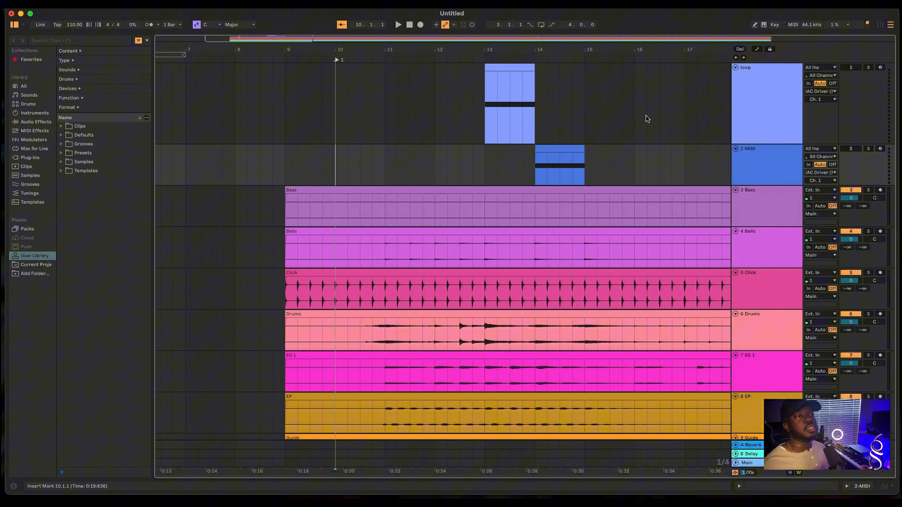
pyautogui.press('space')
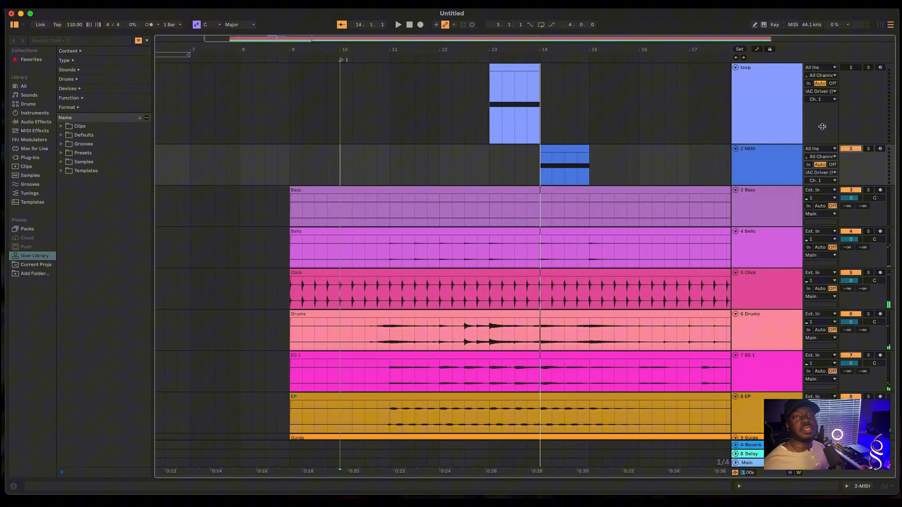
pyautogui.press('-')
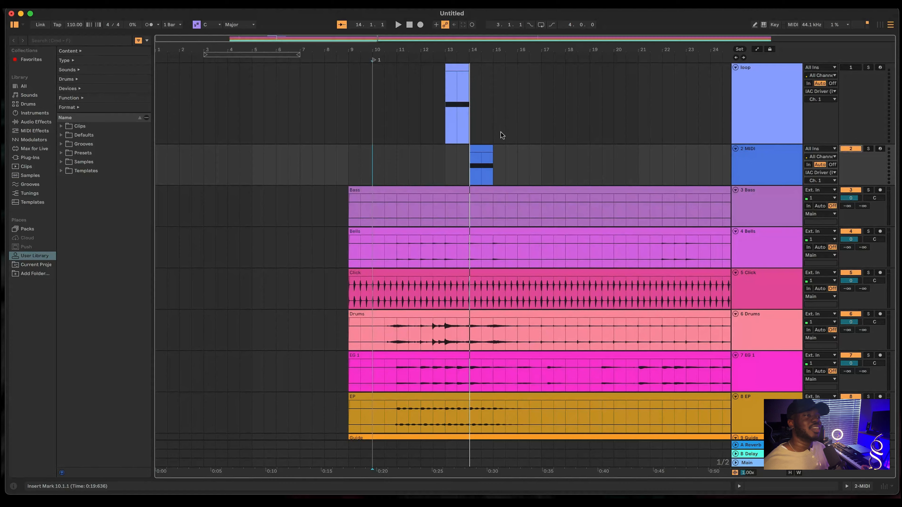
pyautogui.scroll(-6, 501, 135)
pyautogui.press('-')
pyautogui.press('-')
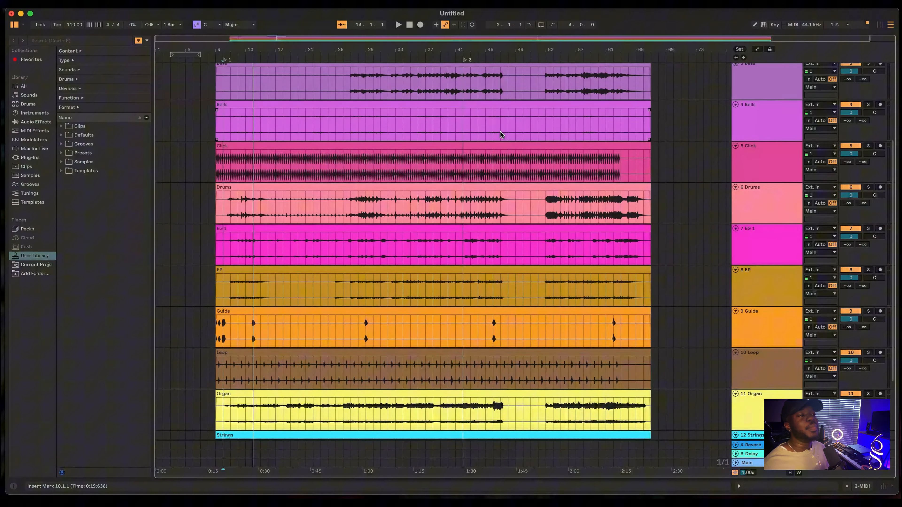
pyautogui.scroll(6, 501, 135)
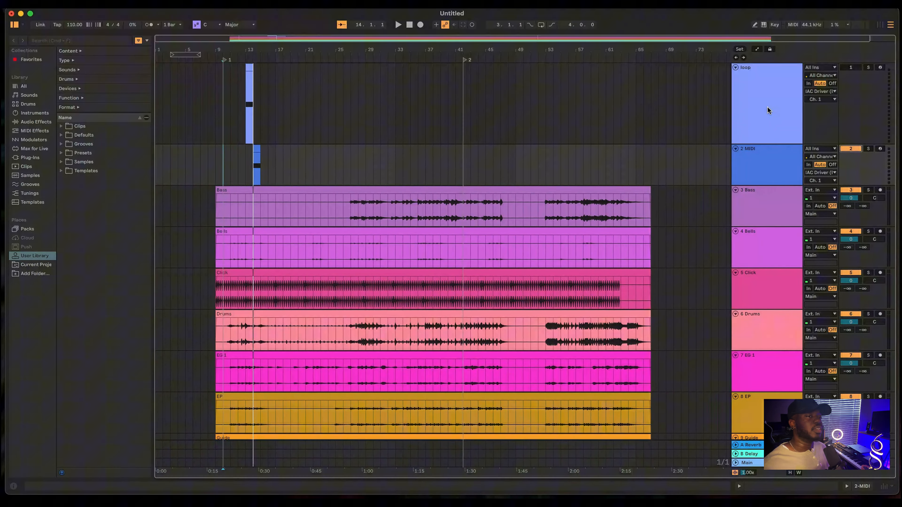
# - Try a one-bar clip at bar 25 on the loop track with a lengthened C#3 note, and delete the clip
pyautogui.doubleClick(342, 121)
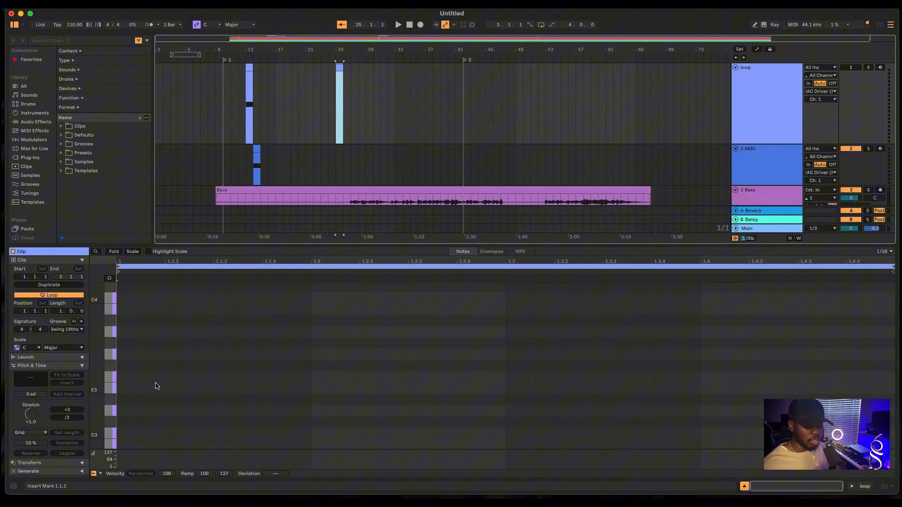
pyautogui.click(133, 419)
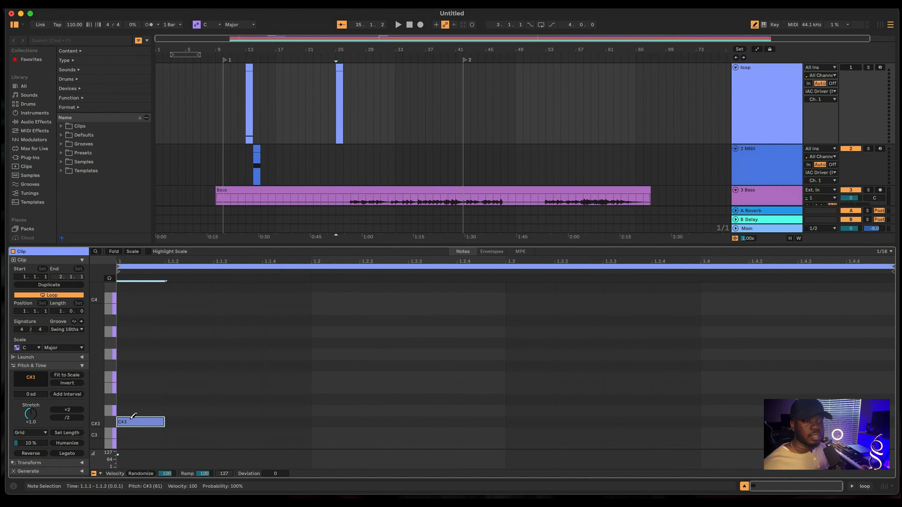
pyautogui.moveTo(164, 422); pyautogui.dragTo(338, 432)
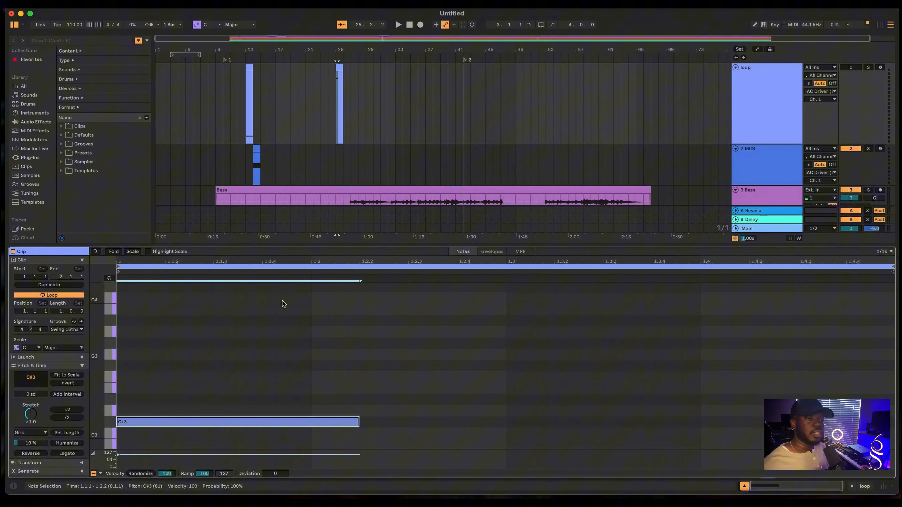
pyautogui.click(365, 104)
pyautogui.click(341, 68)
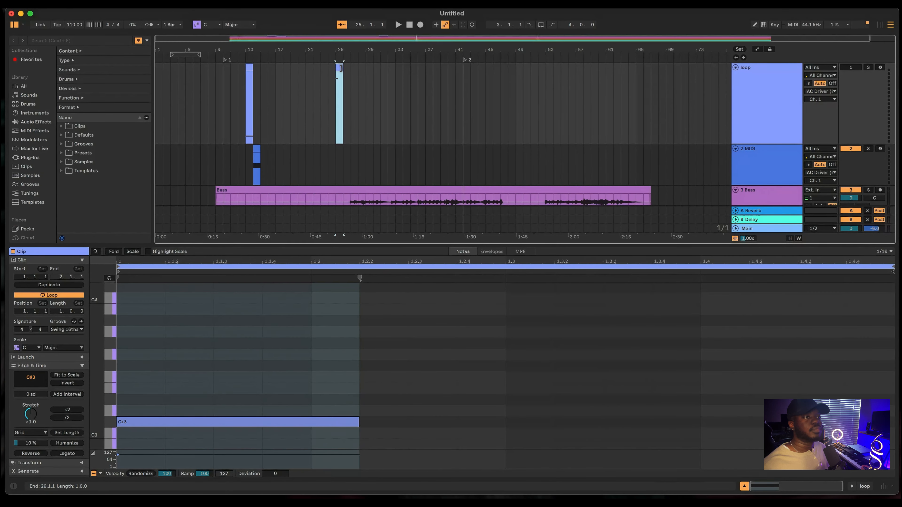
pyautogui.click(387, 130)
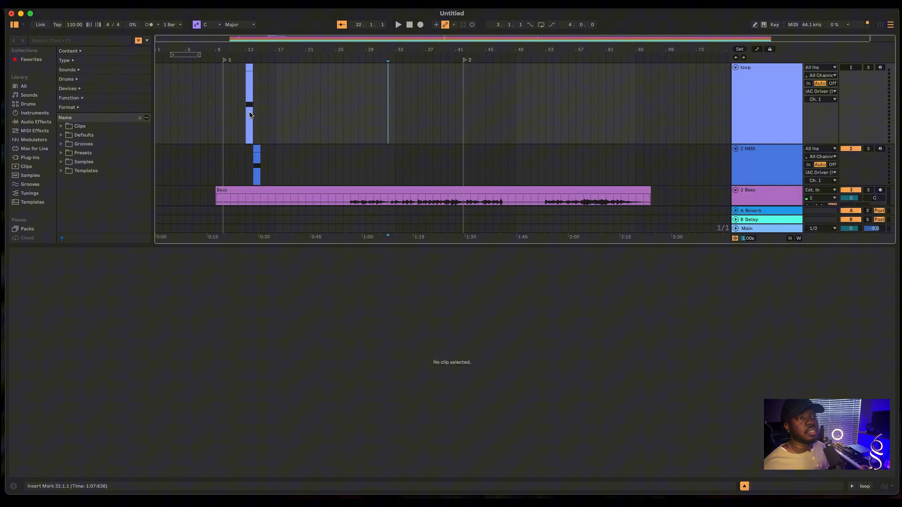
# - Review the list of MIDI mappings and leave the mapping mode
pyautogui.click(793, 25)
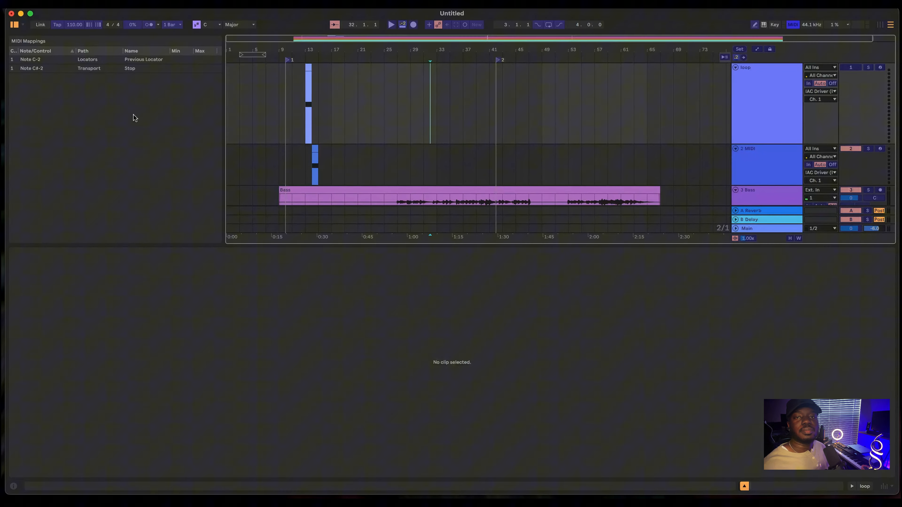
pyautogui.click(794, 25)
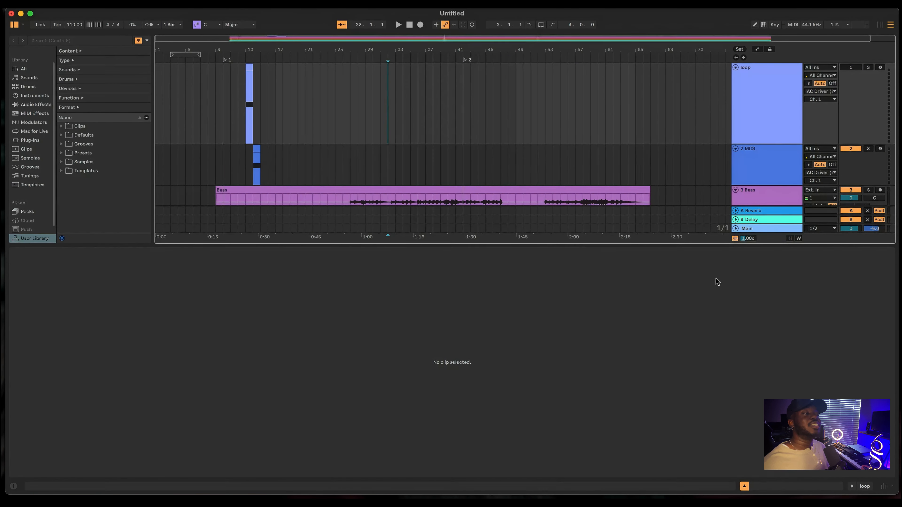